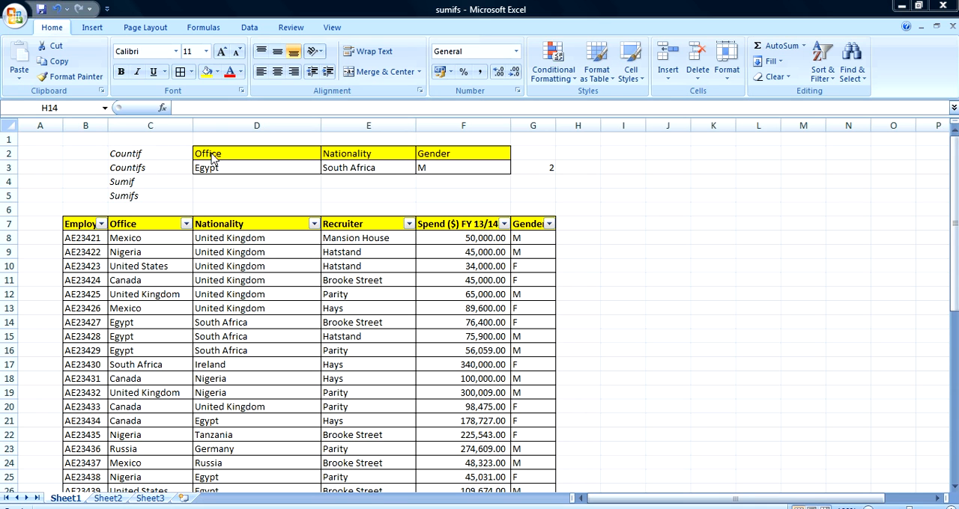
- Label cell G2 above the count result "countif" and the neighbouring cell H2 "Sumif"
{"action": "left_click", "coordinate": [526, 168]}
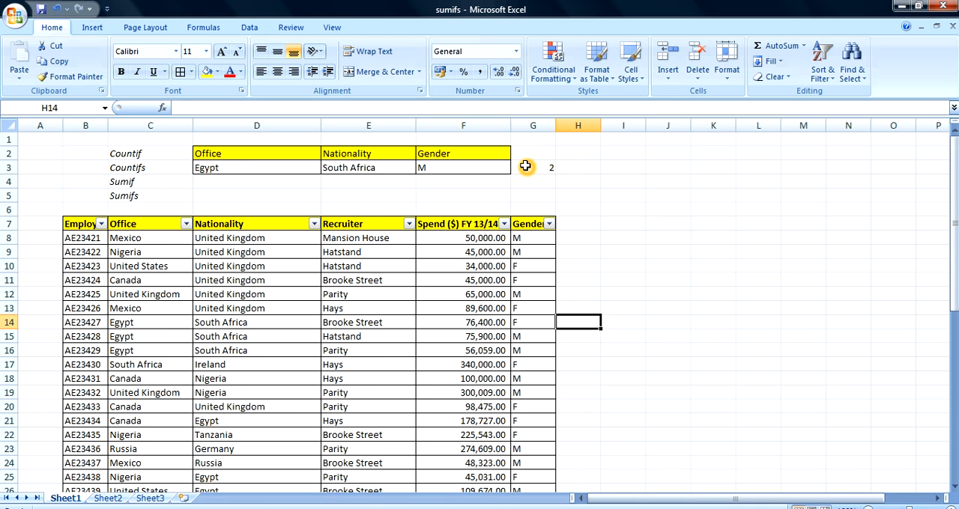
{"action": "left_click", "coordinate": [525, 166]}
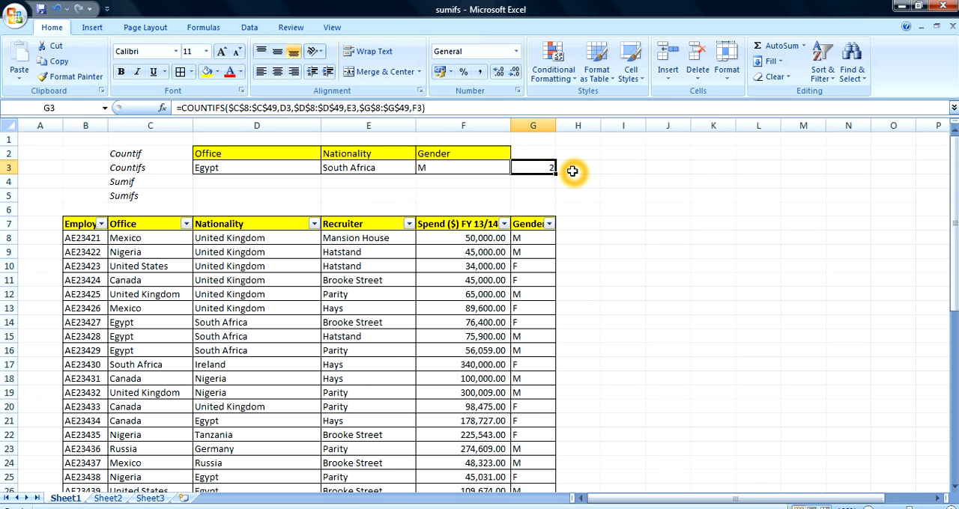
{"action": "left_click", "coordinate": [532, 153]}
{"action": "type", "text": "c"}
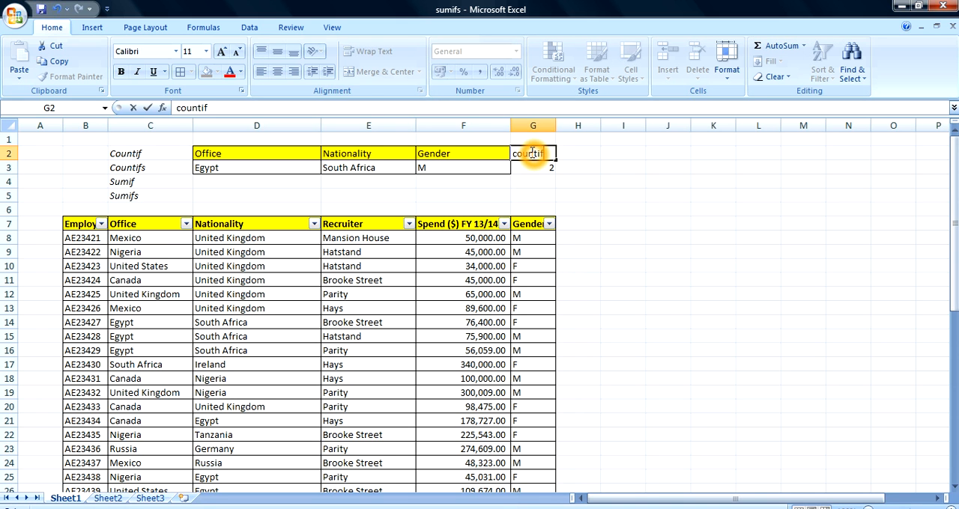
{"action": "type", "text": "ountif"}
{"action": "left_click", "coordinate": [584, 165]}
{"action": "left_click", "coordinate": [578, 151]}
{"action": "type", "text": "Su"}
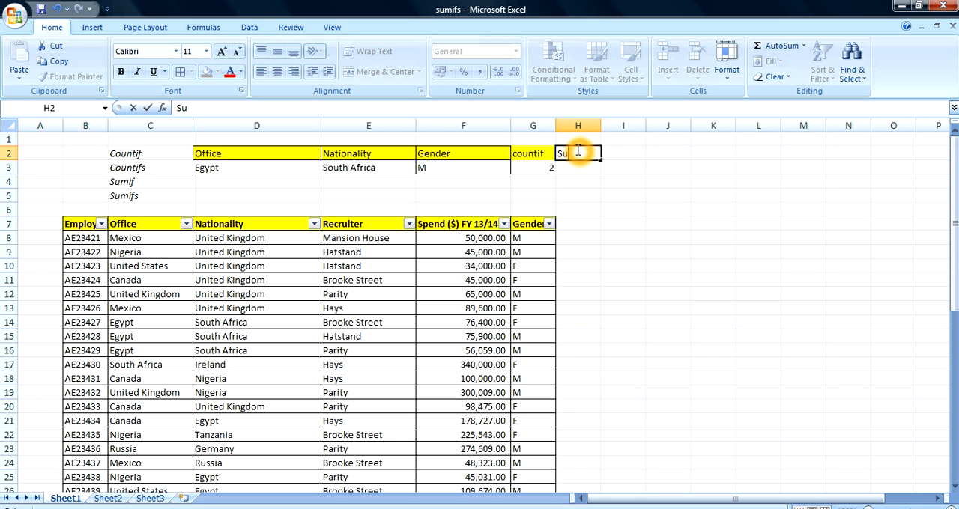
{"action": "type", "text": "mif"}
{"action": "left_click", "coordinate": [578, 196]}
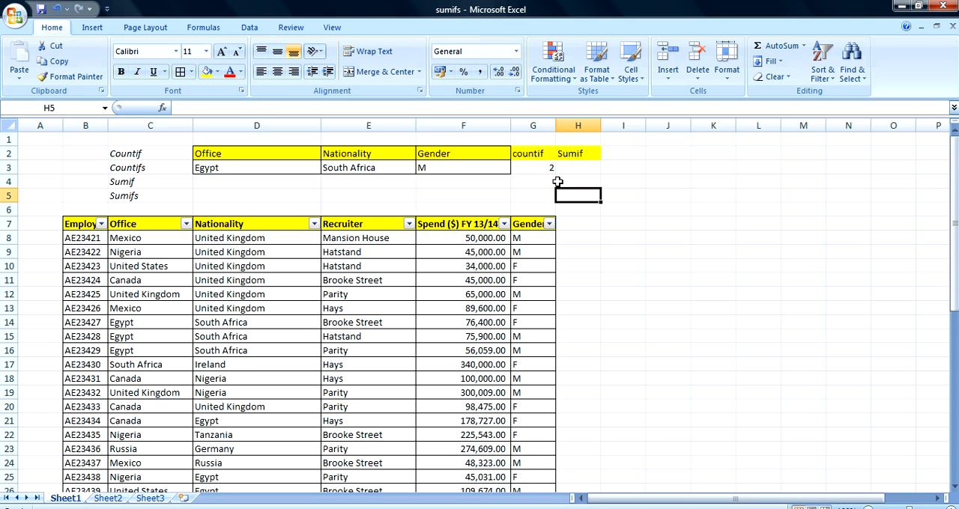
- Enter Mansion House in cell F4, below the gender criterion
{"action": "left_click", "coordinate": [576, 170]}
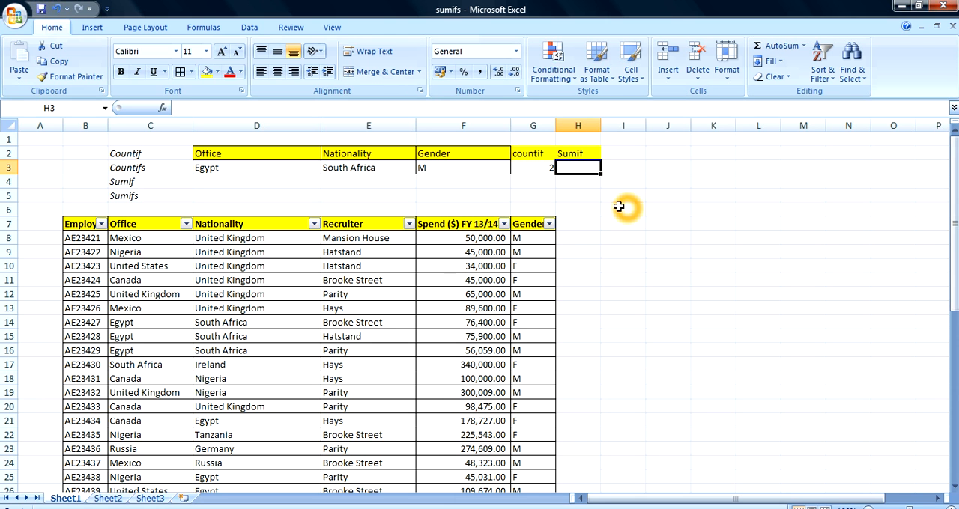
{"action": "mouse_move", "coordinate": [955, 164]}
{"action": "left_mouse_down"}
{"action": "mouse_move", "coordinate": [955, 175]}
{"action": "mouse_move", "coordinate": [956, 162]}
{"action": "left_mouse_up"}
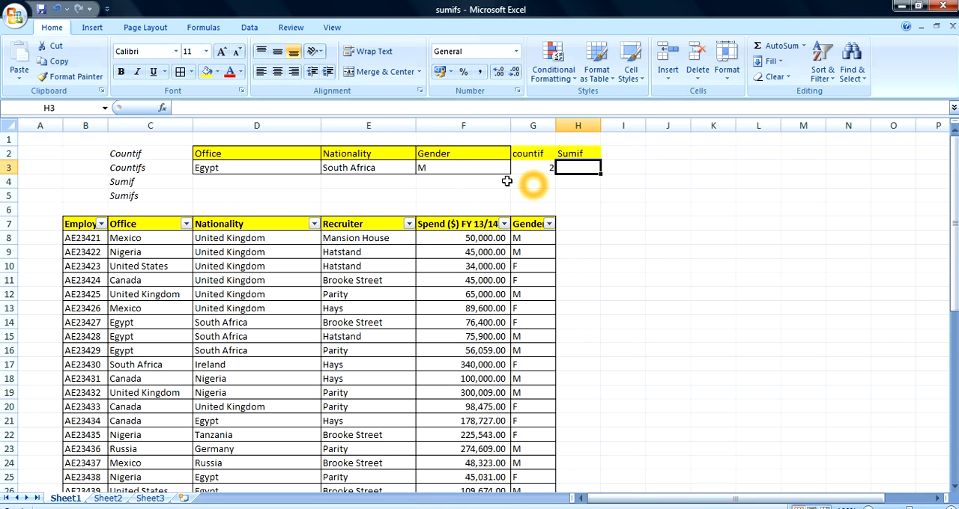
{"action": "left_click", "coordinate": [465, 183]}
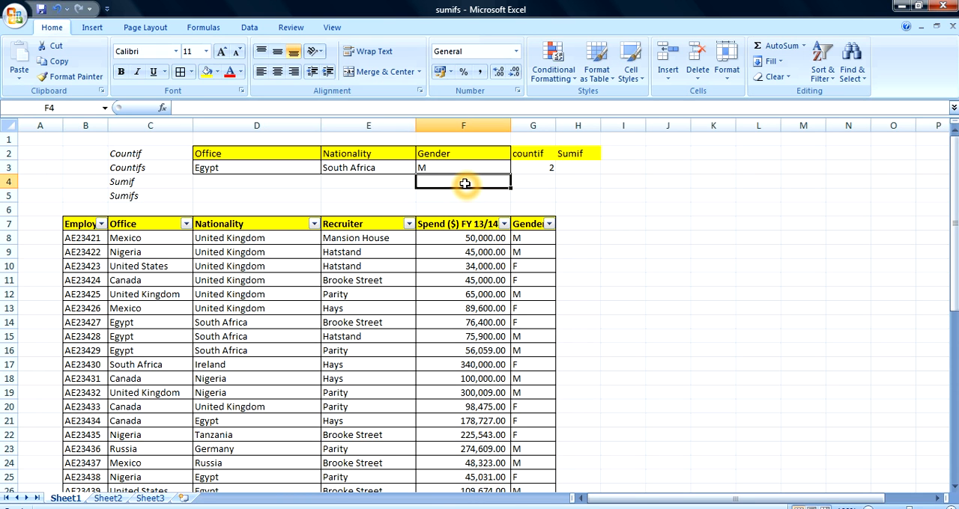
{"action": "type", "text": "Mansion House"}
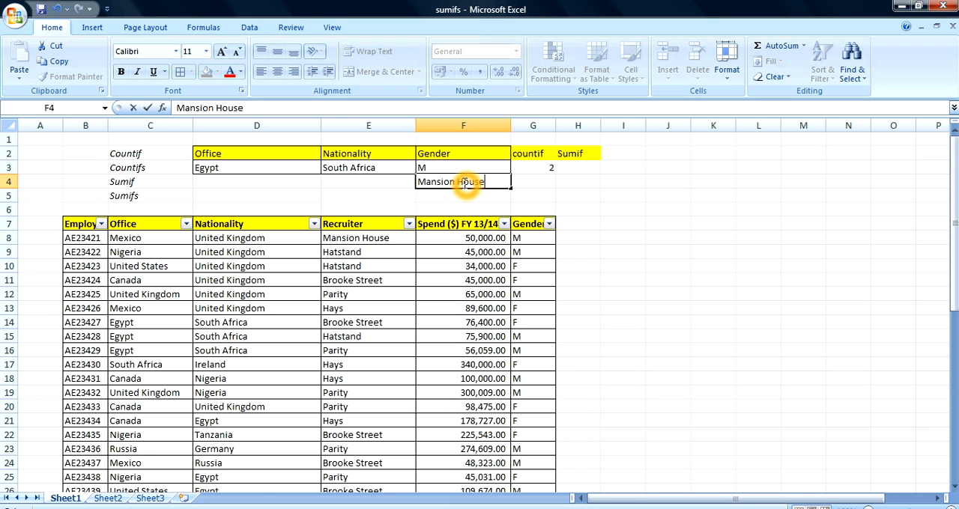
{"action": "left_click", "coordinate": [562, 180]}
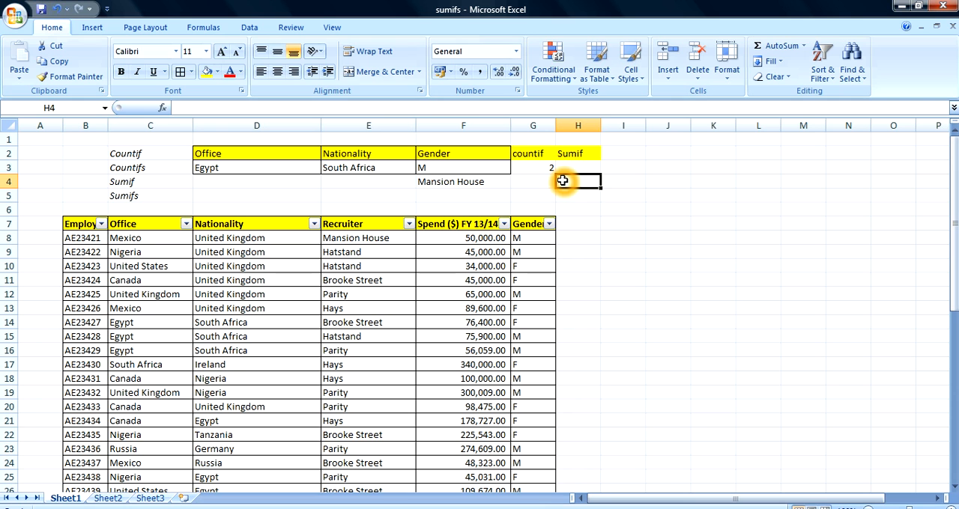
{"action": "left_click", "coordinate": [573, 180]}
{"action": "left_click", "coordinate": [569, 179]}
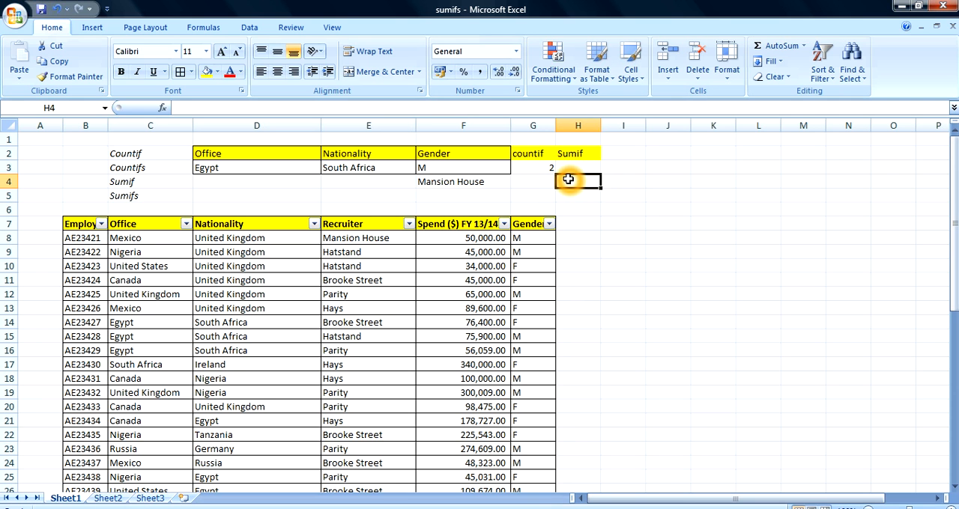
{"action": "left_click", "coordinate": [573, 152]}
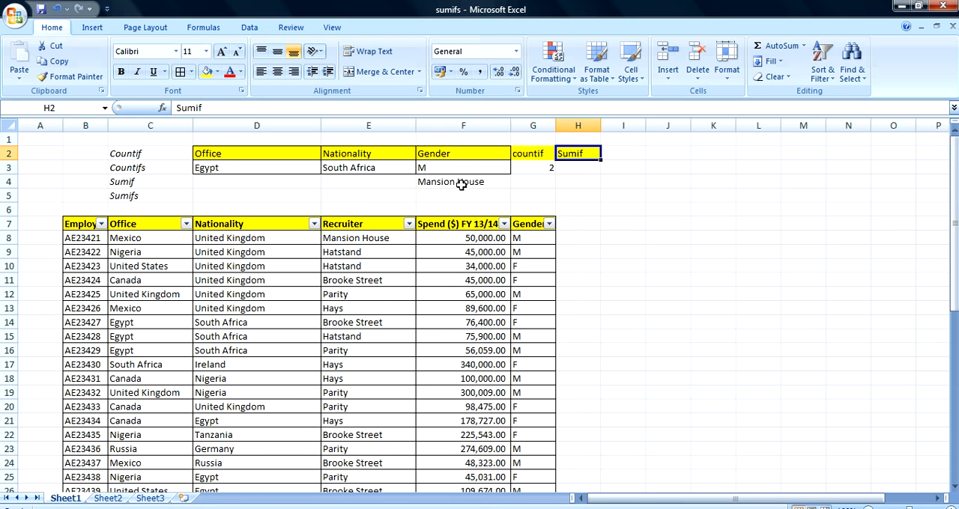
- Move the countif and Sumif block from G2:H3 one column over to H2:I3
{"action": "left_click", "coordinate": [463, 183]}
{"action": "key", "text": "ctrl+c"}
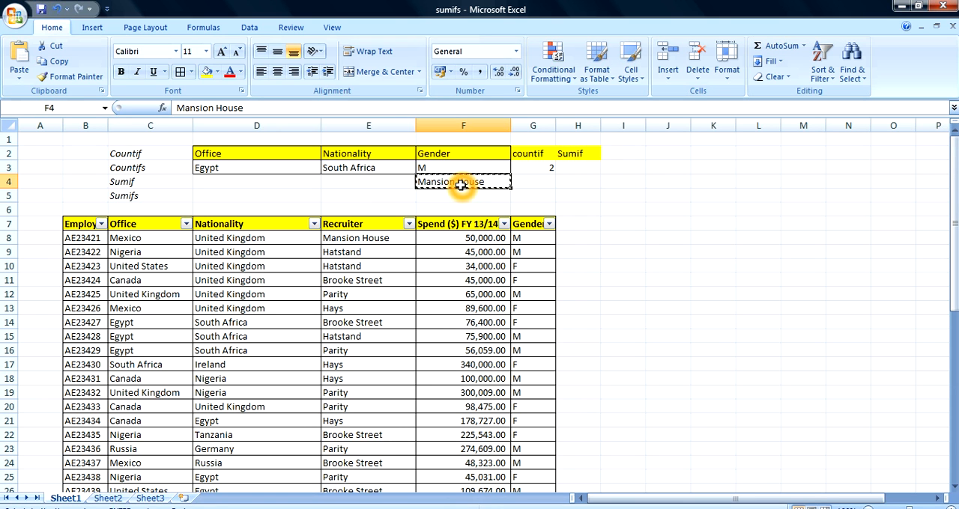
{"action": "left_click", "coordinate": [605, 181]}
{"action": "left_click_drag", "start_coordinate": [524, 155], "coordinate": [564, 166]}
{"action": "key", "text": "ctrl+c"}
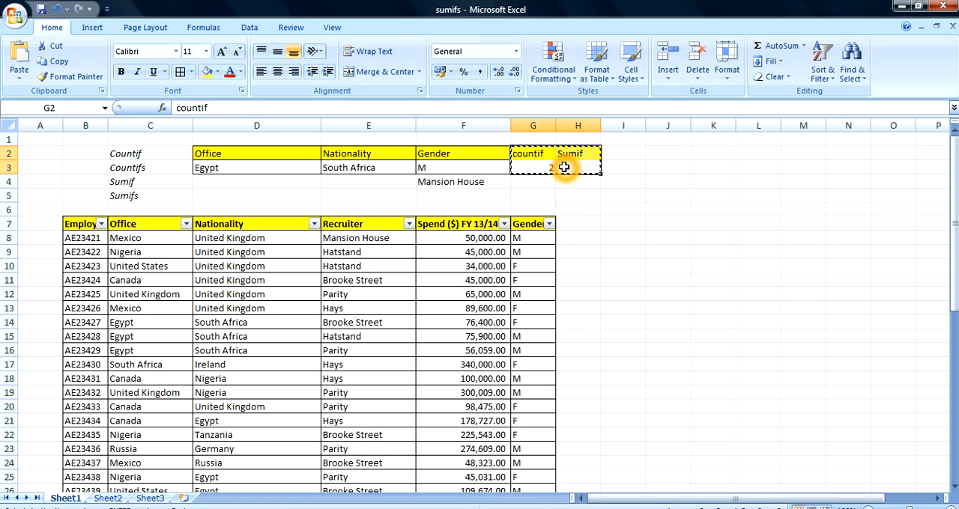
{"action": "key", "text": "Right"}
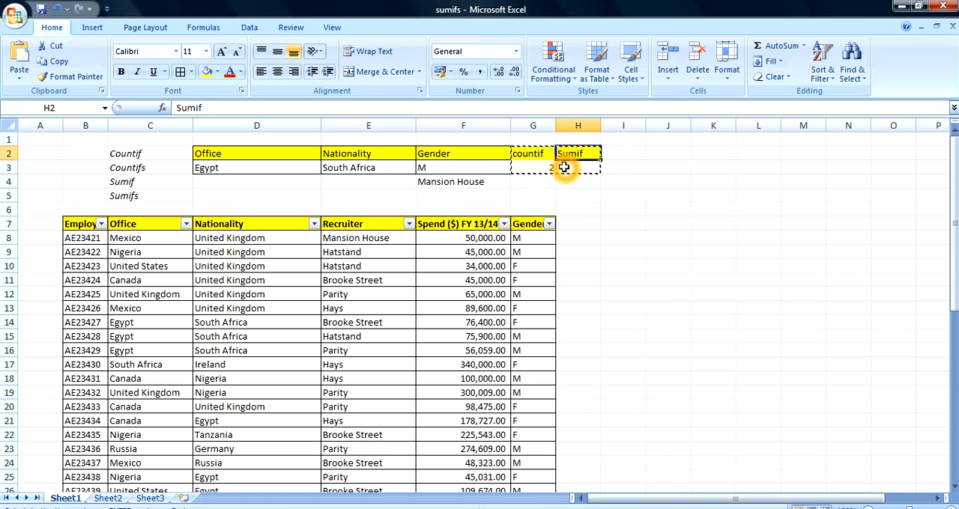
{"action": "key", "text": "ctrl+v"}
- Move the Mansion House entry from F4 to G3, next to the gender criterion
{"action": "left_click", "coordinate": [481, 181]}
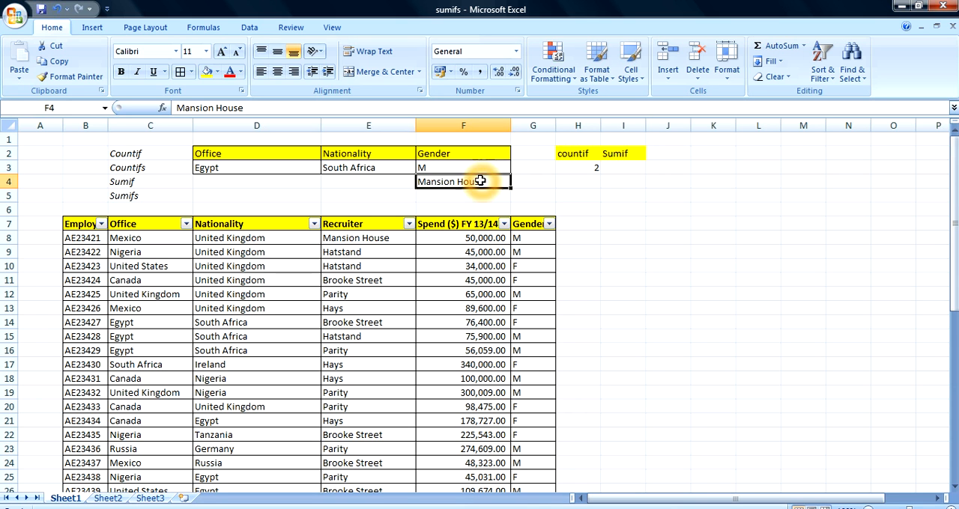
{"action": "key", "text": "ctrl+c"}
{"action": "left_click", "coordinate": [537, 154]}
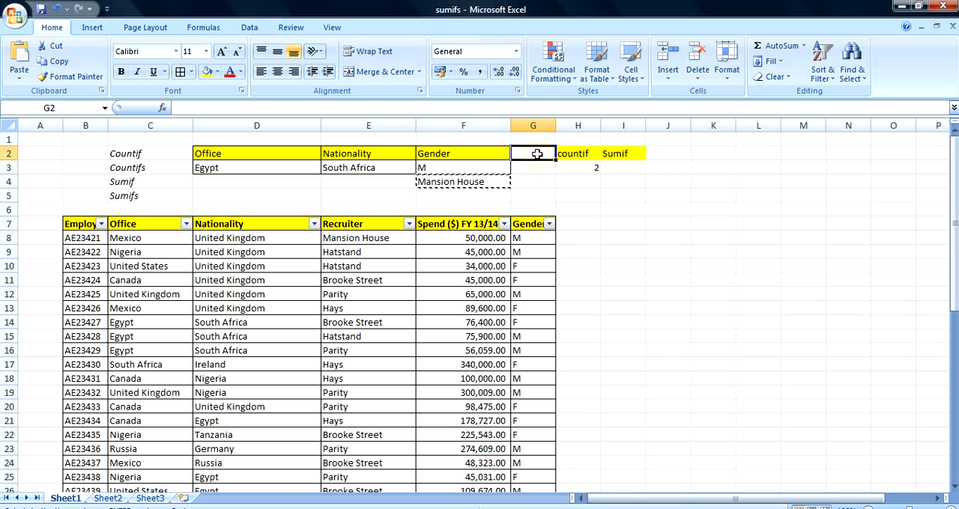
{"action": "key", "text": "ctrl+v"}
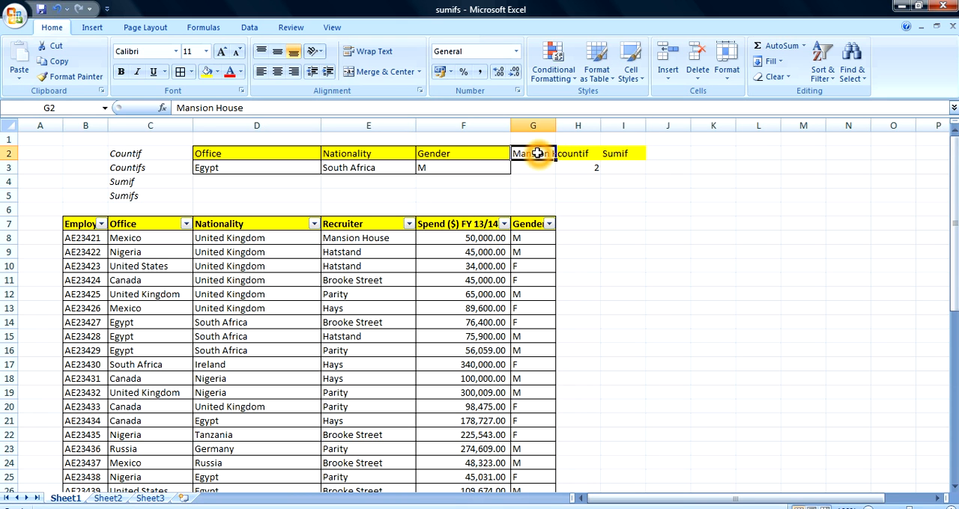
{"action": "key", "text": "ctrl+x"}
{"action": "key", "text": "Escape"}
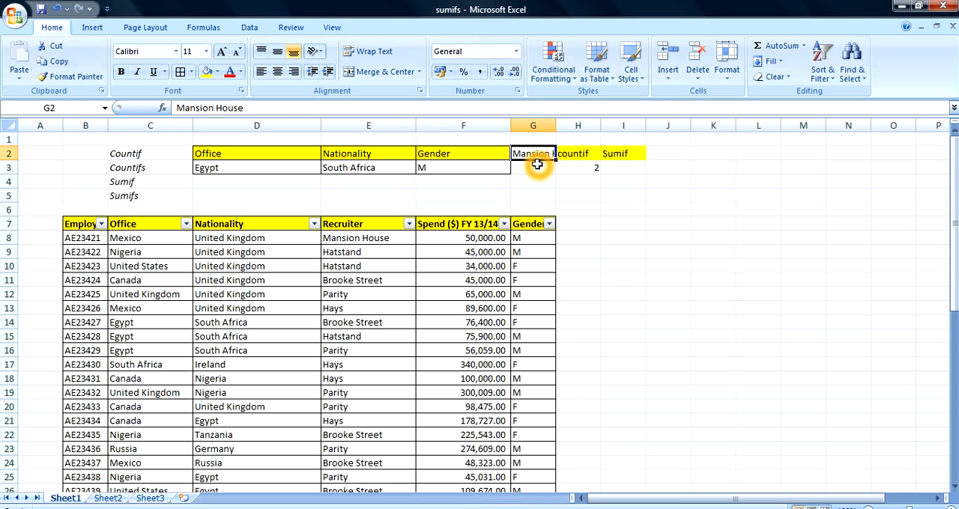
{"action": "left_click", "coordinate": [537, 169]}
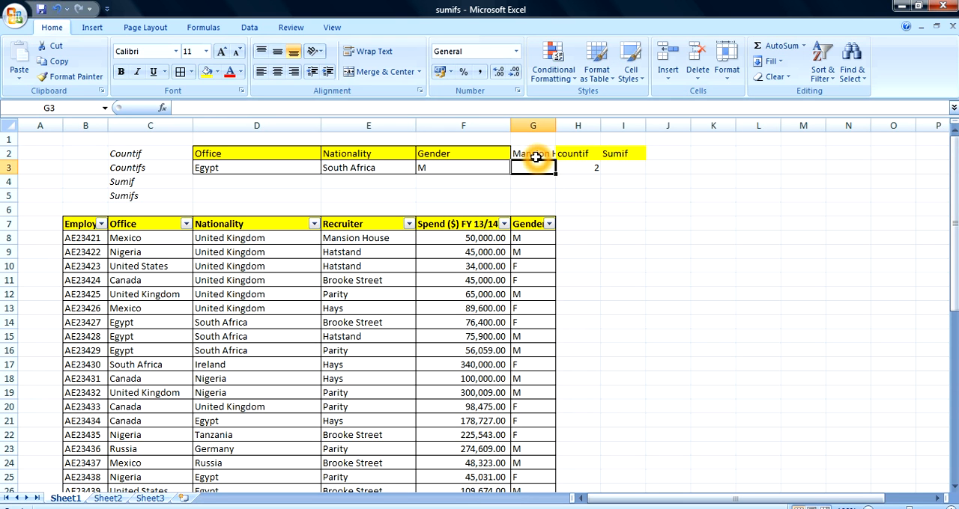
{"action": "left_click", "coordinate": [535, 157]}
{"action": "key", "text": "ctrl+c"}
{"action": "key", "text": "Down"}
{"action": "key", "text": "ctrl+v"}
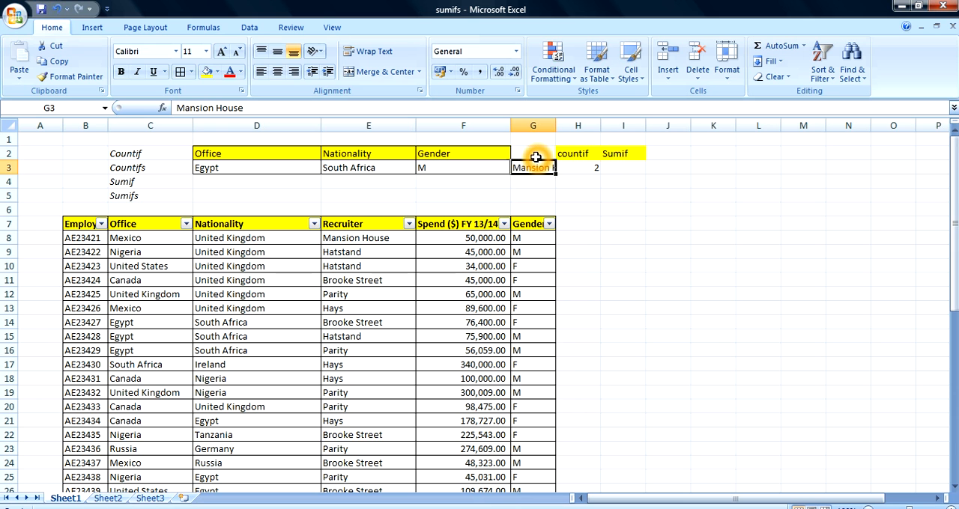
- Enter the heading Recruiter in G2, above the Mansion House criterion
{"action": "left_click", "coordinate": [536, 157]}
{"action": "left_click", "coordinate": [537, 152]}
{"action": "type", "text": "Recruiter"}
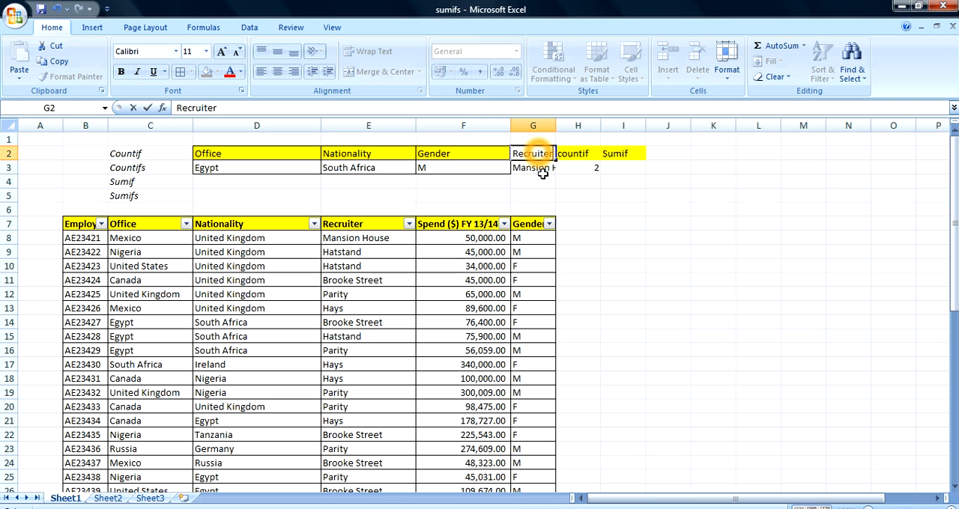
{"action": "left_click", "coordinate": [561, 225]}
- Apply all borders to the Recruiter, countif and Sumif block G2:I3
{"action": "left_click_drag", "start_coordinate": [610, 185], "coordinate": [538, 150]}
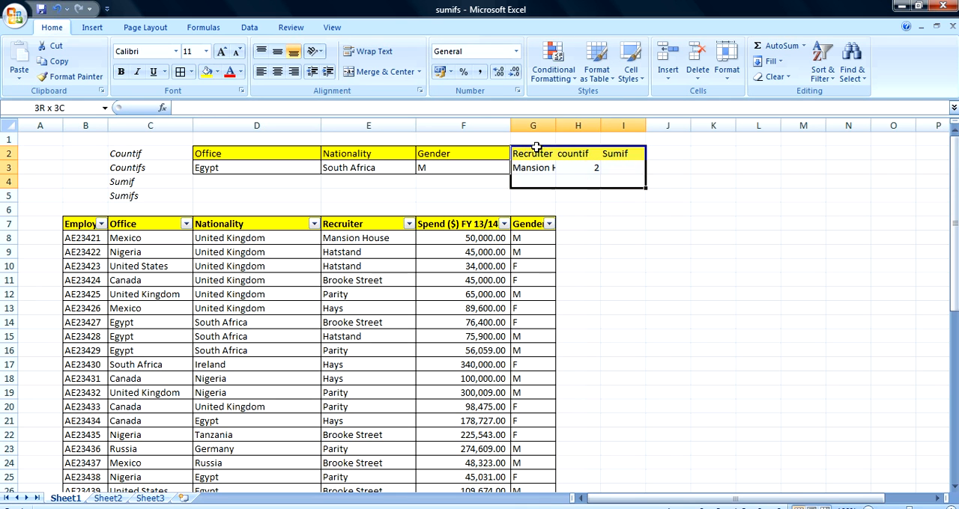
{"action": "left_click_drag", "start_coordinate": [623, 181], "coordinate": [622, 254]}
{"action": "left_click_drag", "start_coordinate": [538, 153], "coordinate": [625, 172]}
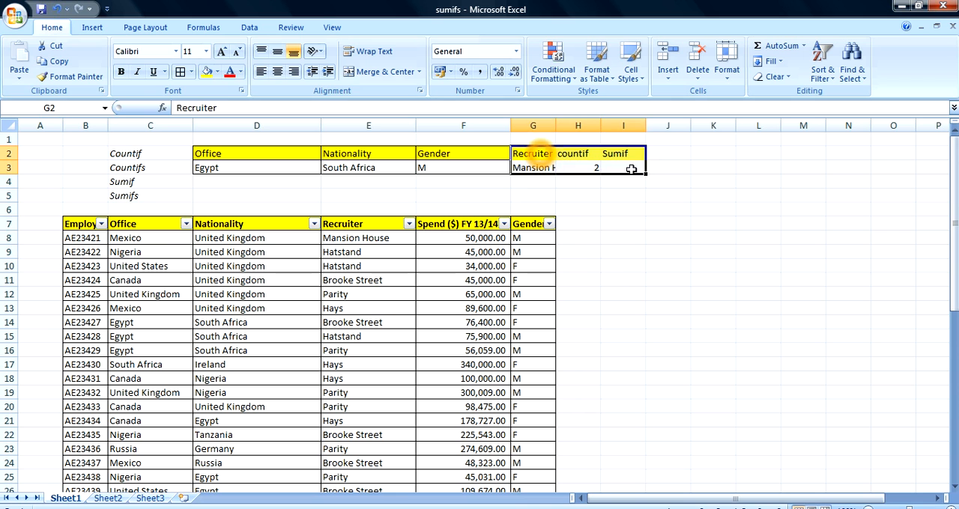
{"action": "left_click", "coordinate": [180, 71]}
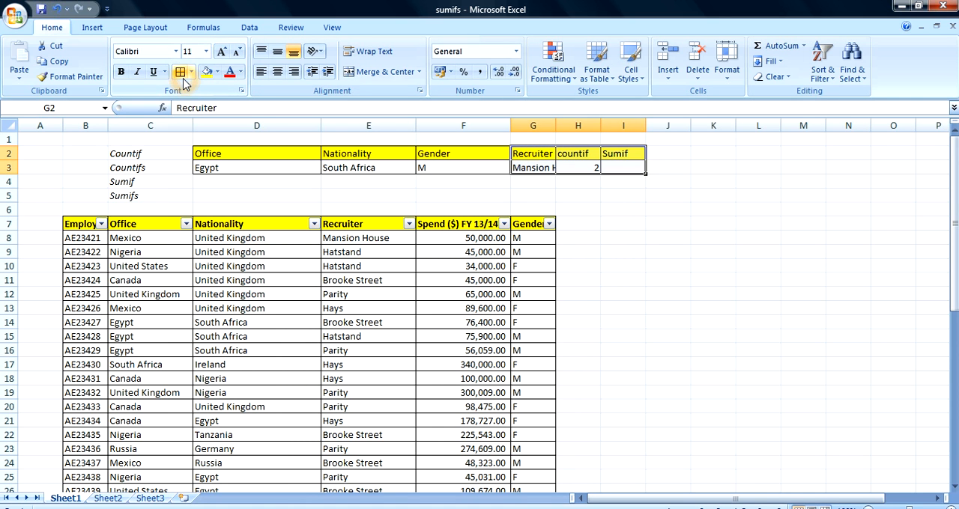
{"action": "left_click", "coordinate": [613, 224]}
- Start a SUMIF formula in I3 with the Recruiter column $E$8:$E$49 as its absolute range
{"action": "left_click", "coordinate": [623, 167]}
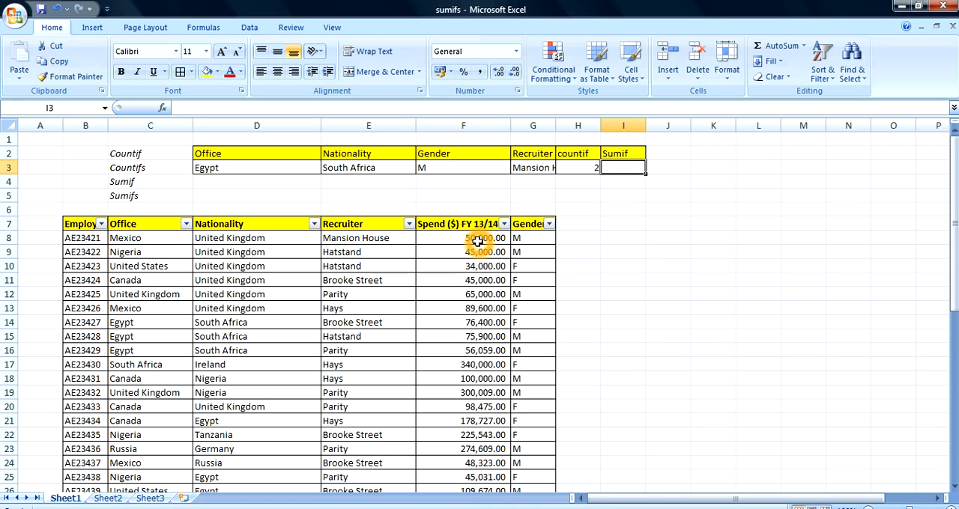
{"action": "left_click", "coordinate": [613, 169]}
{"action": "type", "text": "="}
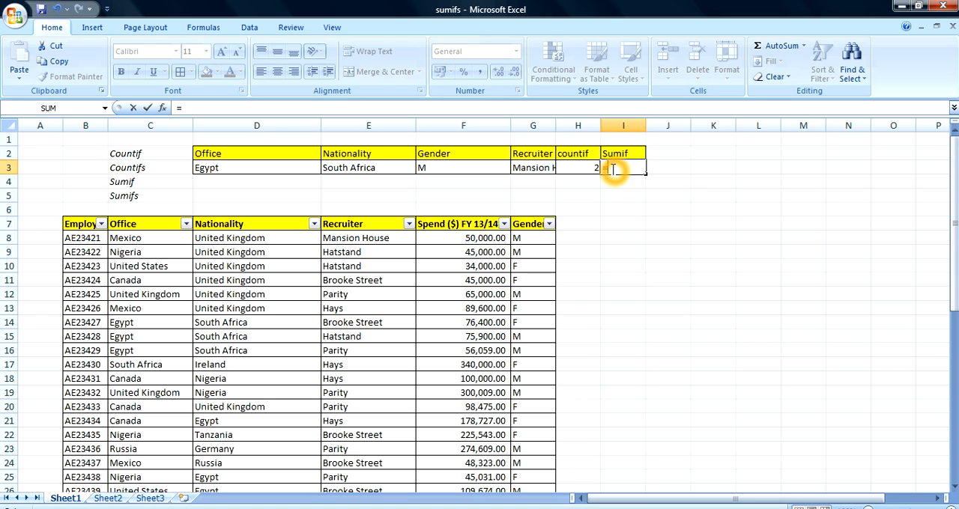
{"action": "type", "text": "sumif"}
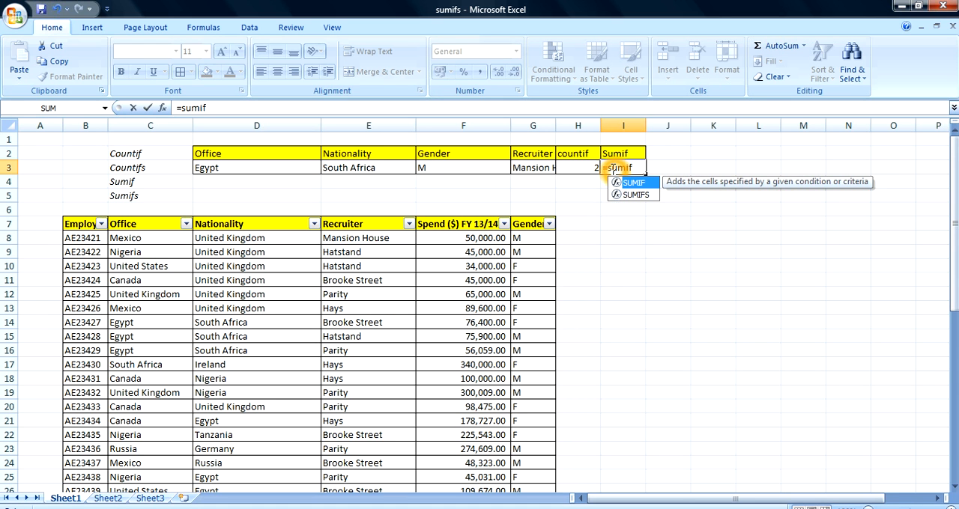
{"action": "type", "text": "("}
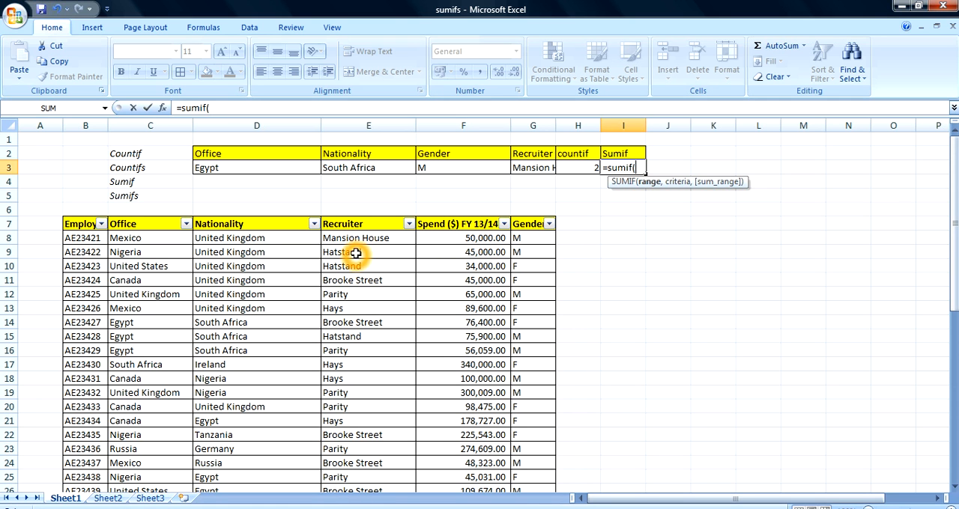
{"action": "left_click", "coordinate": [455, 240]}
{"action": "left_click", "coordinate": [380, 238]}
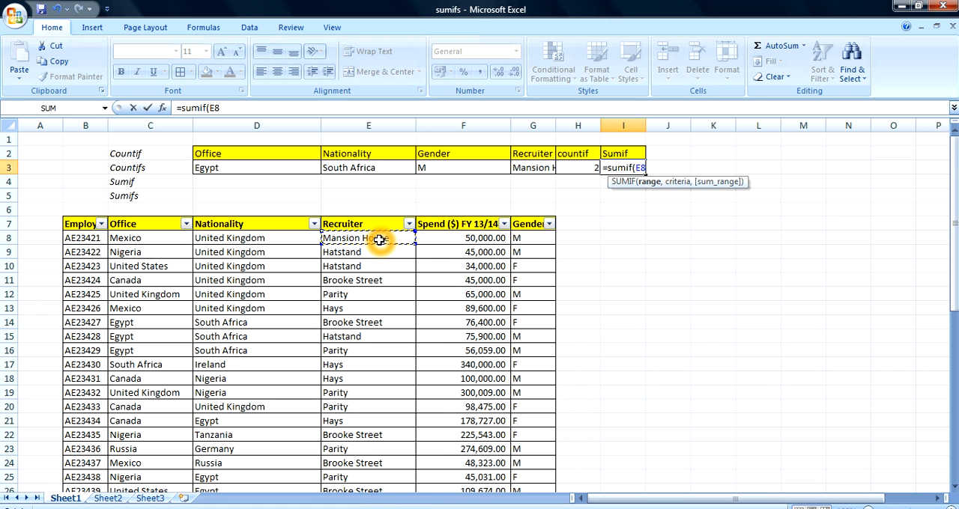
{"action": "key", "text": "ctrl+shift+Down"}
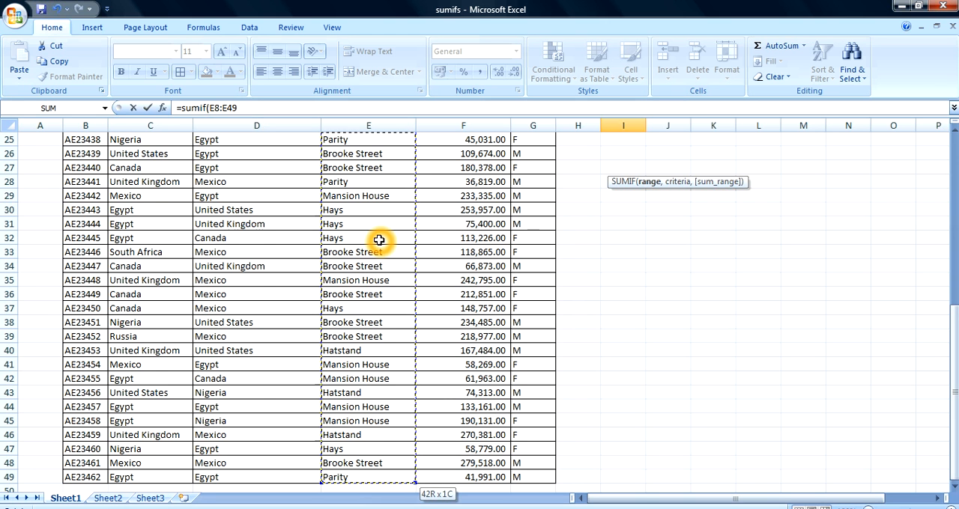
{"action": "key", "text": "F4"}
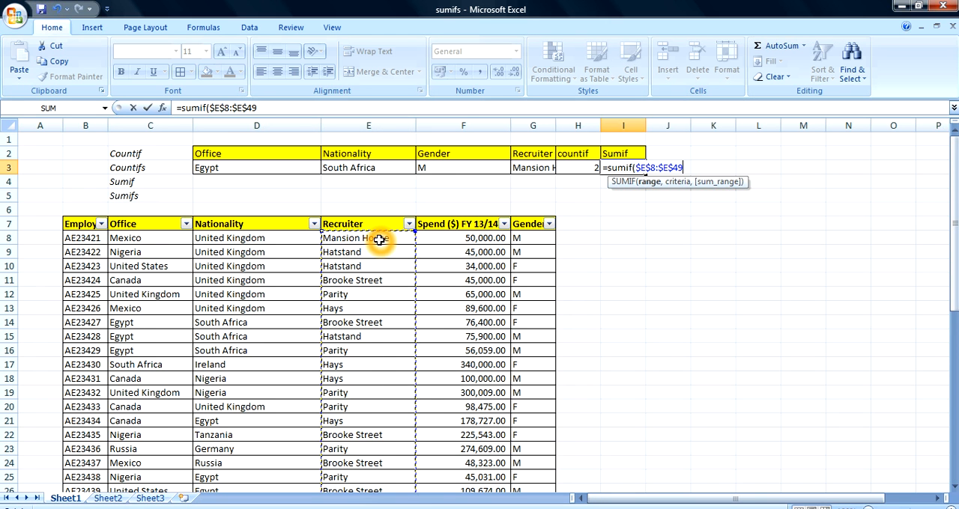
{"action": "type", "text": ","}
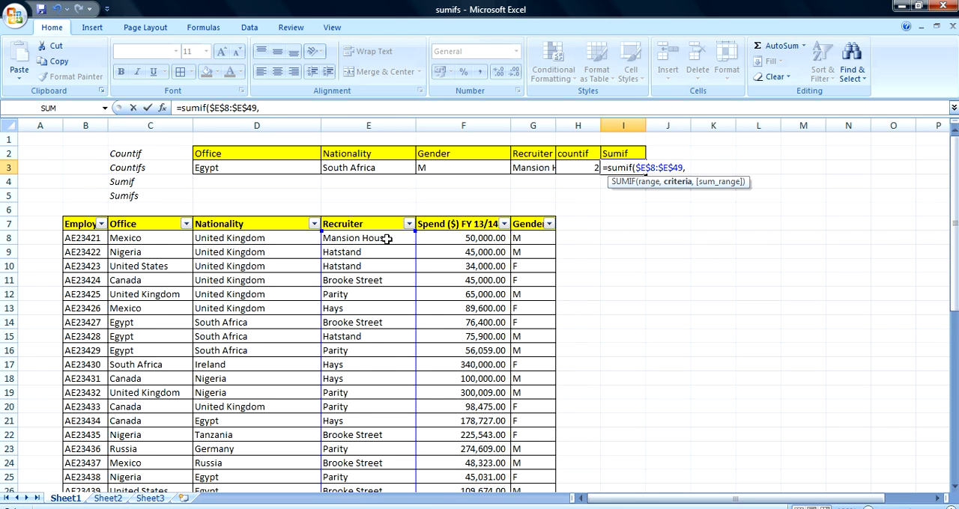
- Complete the SUMIF in I3 with criterion G3 and the absolute spend range $F$8:$F$49, and enter the formula
{"action": "left_click", "coordinate": [541, 166]}
{"action": "type", "text": ","}
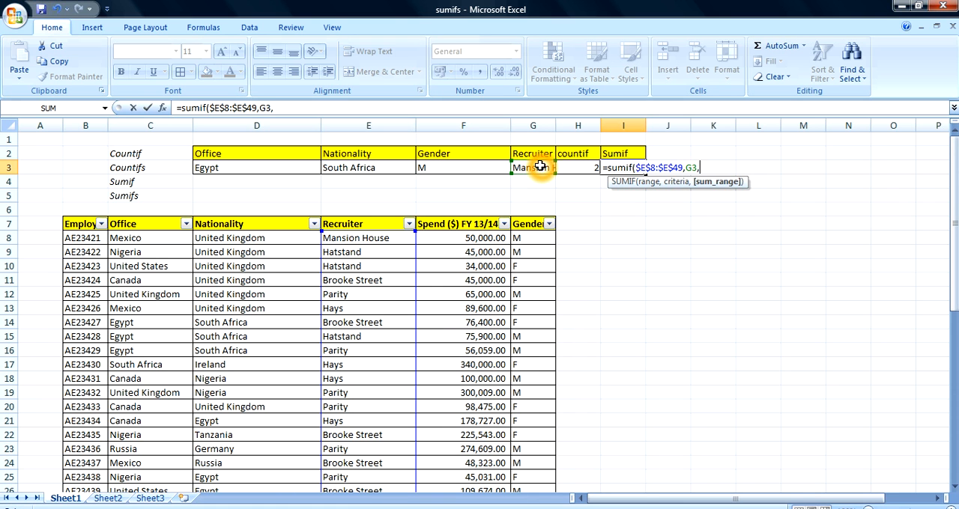
{"action": "left_click", "coordinate": [480, 238]}
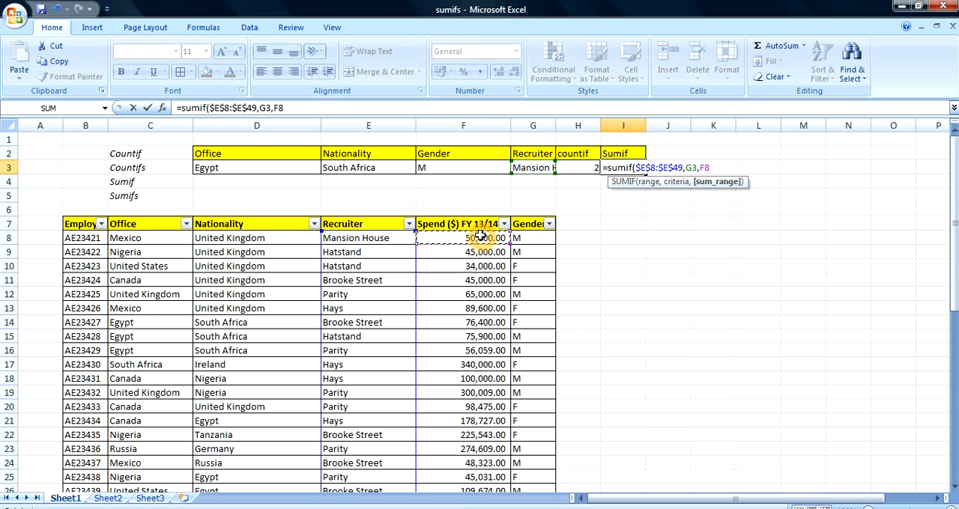
{"action": "key", "text": "ctrl+shift+Down"}
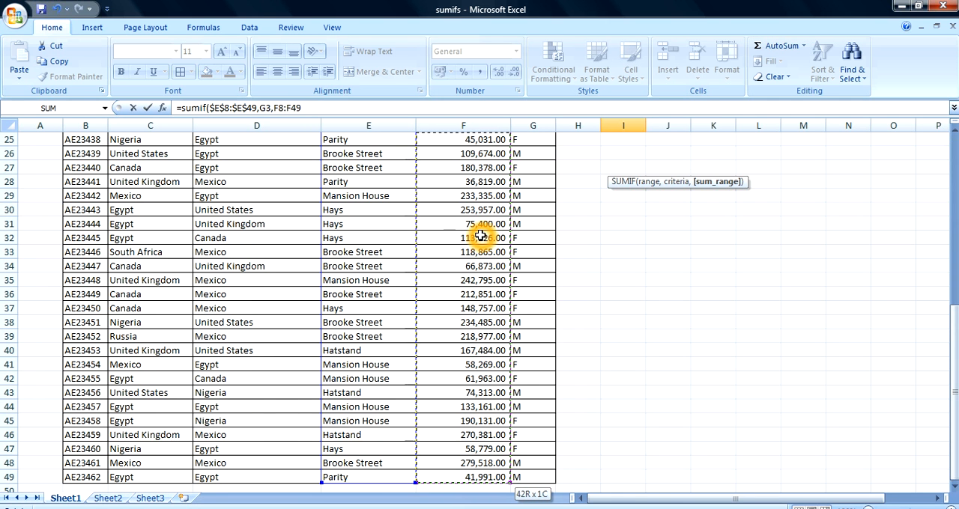
{"action": "key", "text": "F4"}
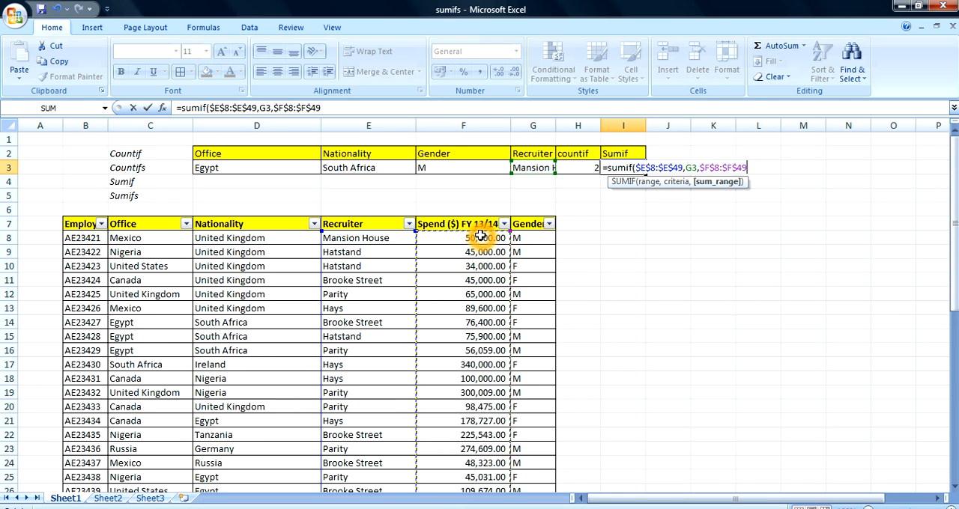
{"action": "type", "text": ")"}
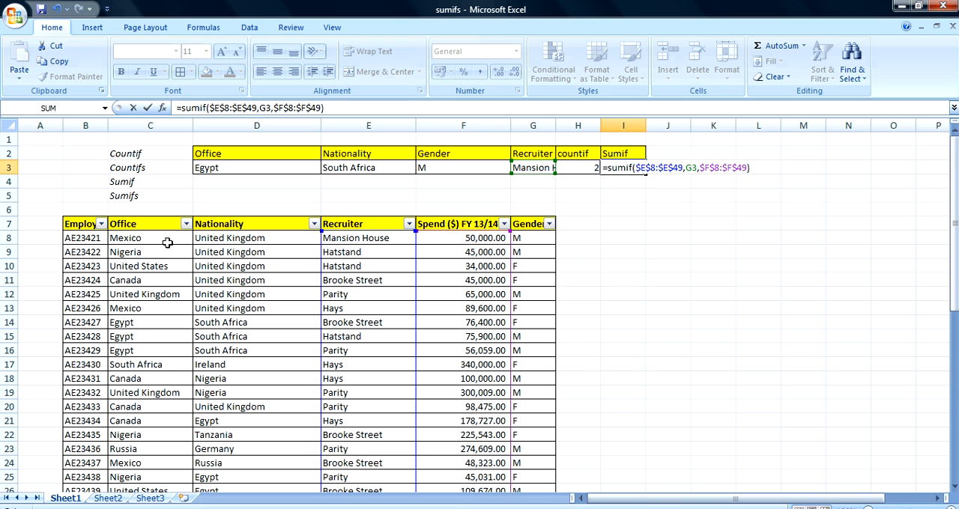
{"action": "left_click", "coordinate": [222, 109]}
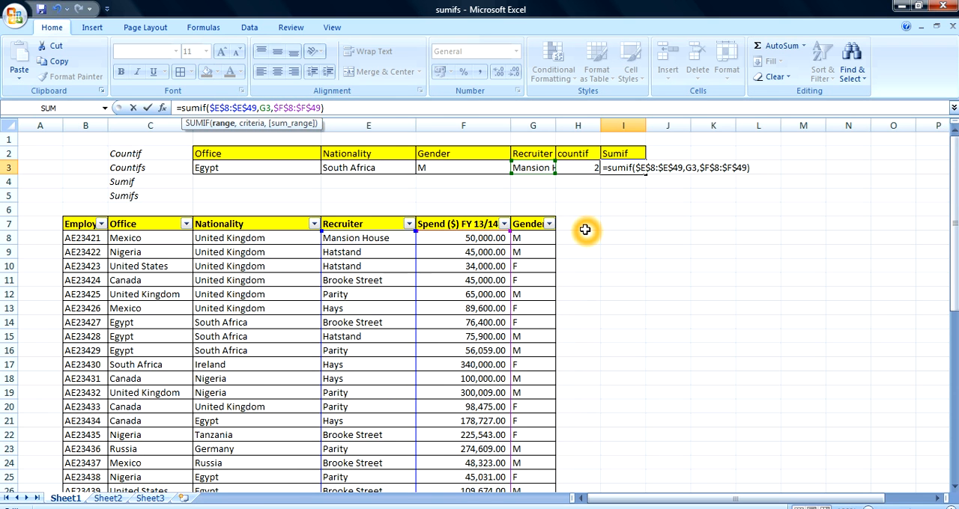
{"action": "key", "text": "Return"}
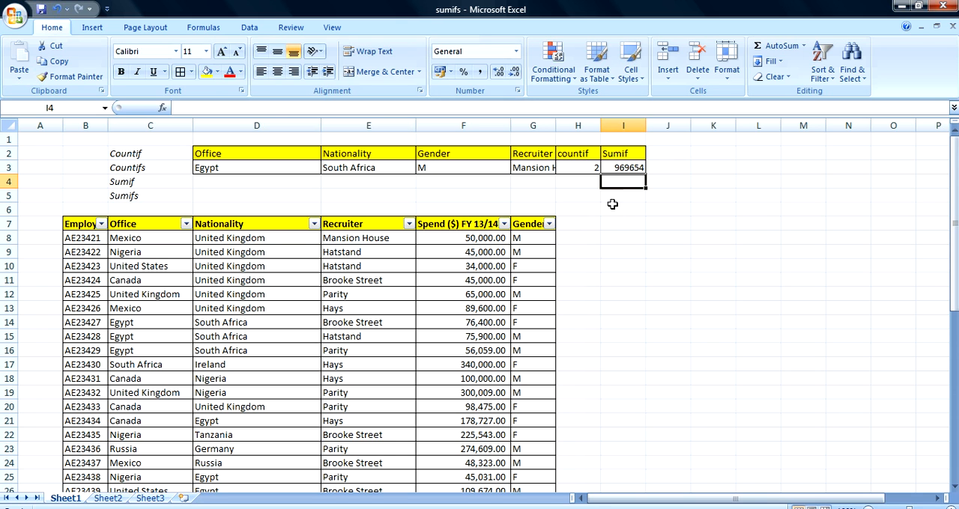
- Apply the comma number format to the Sumif result in I3
{"action": "left_click", "coordinate": [618, 170]}
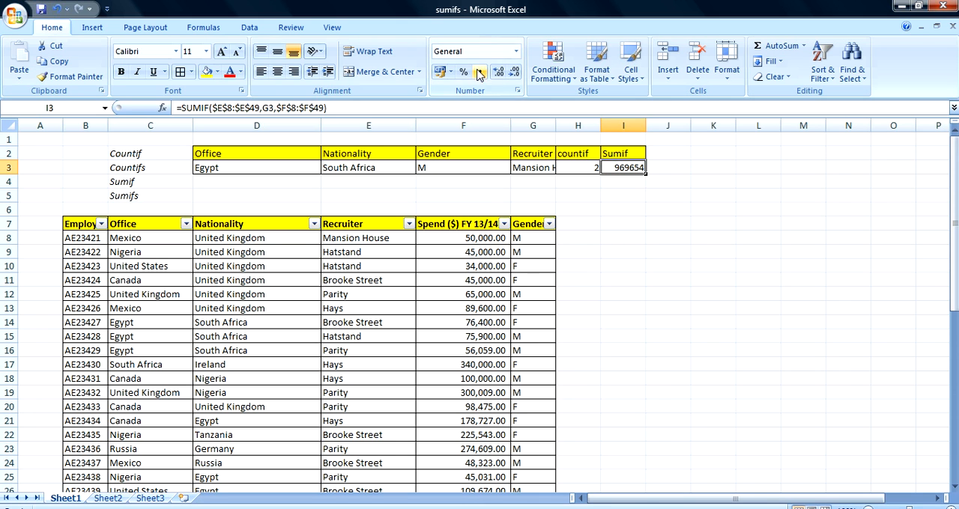
{"action": "left_click", "coordinate": [479, 71]}
{"action": "left_click", "coordinate": [613, 194]}
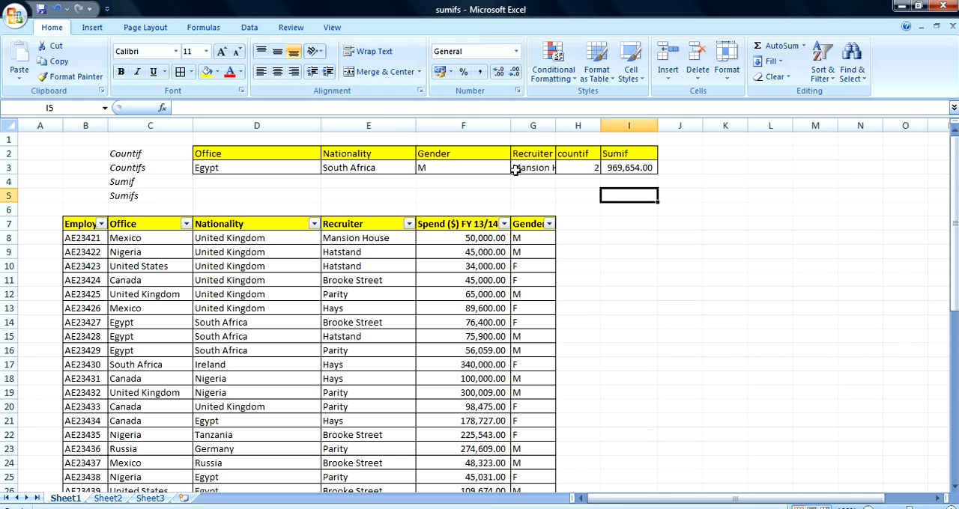
{"action": "left_click", "coordinate": [588, 239]}
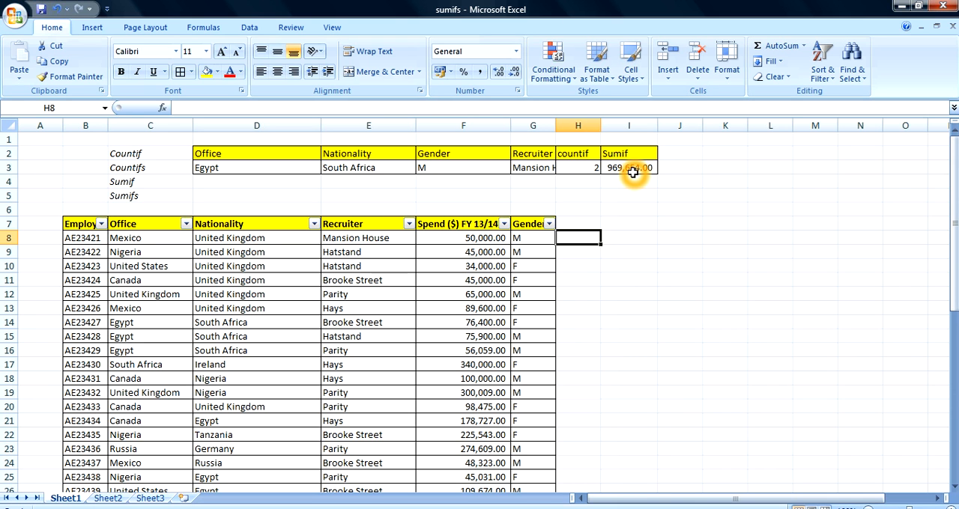
- Change the gender criterion in F3 to F
{"action": "left_click", "coordinate": [470, 166]}
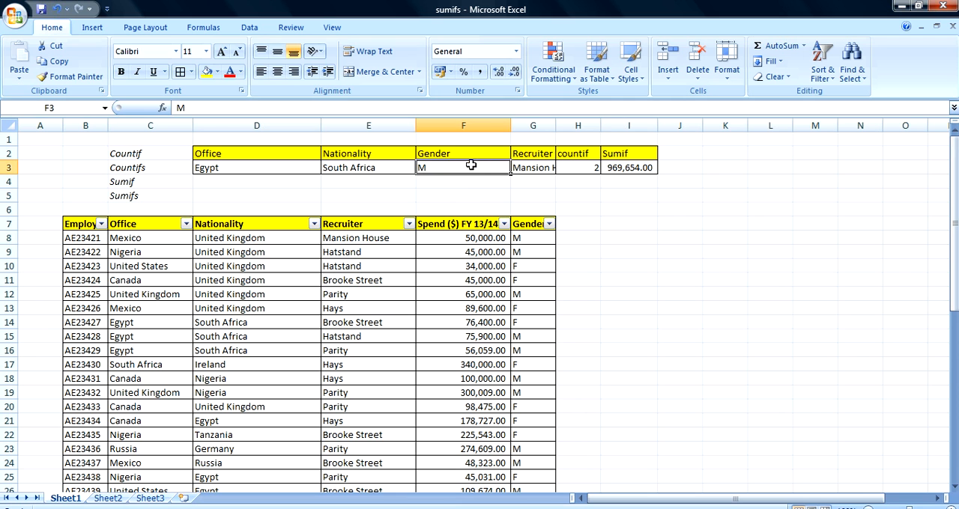
{"action": "type", "text": "F"}
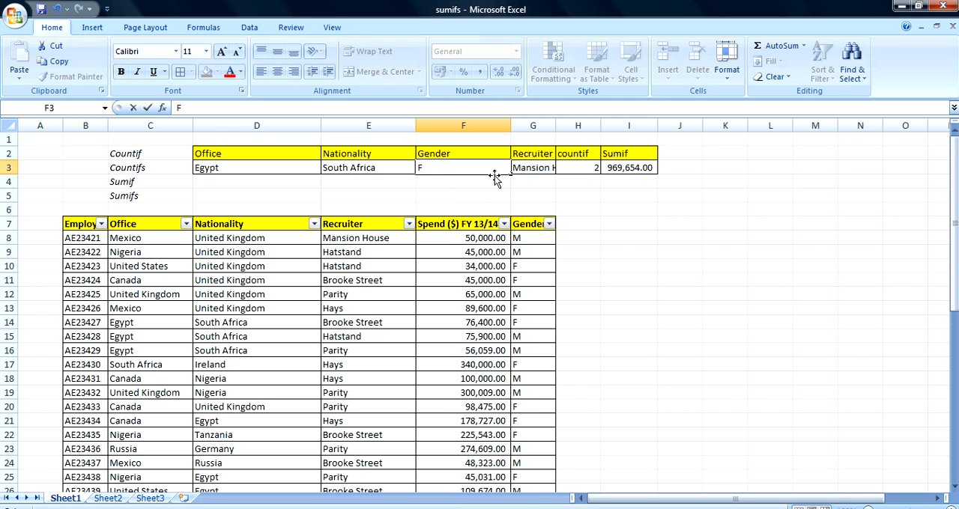
{"action": "left_click", "coordinate": [541, 209]}
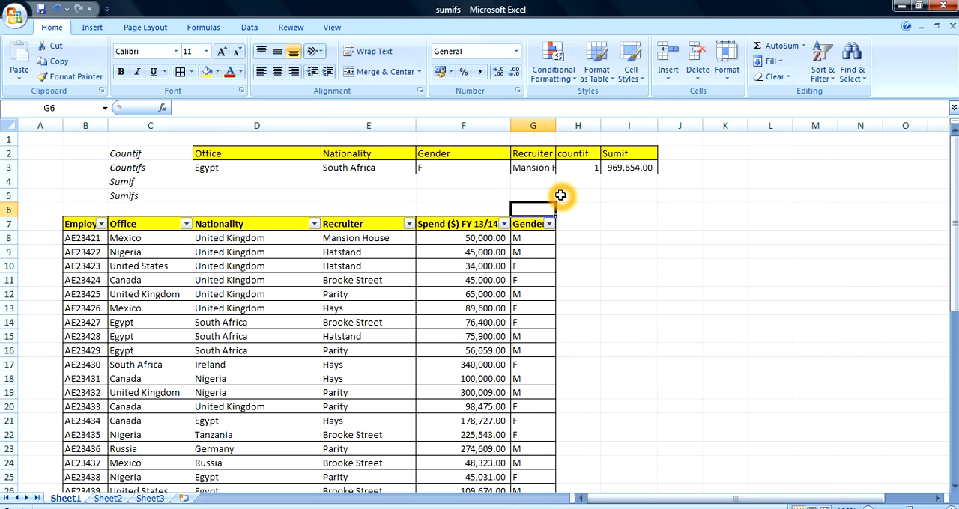
{"action": "left_click", "coordinate": [543, 168]}
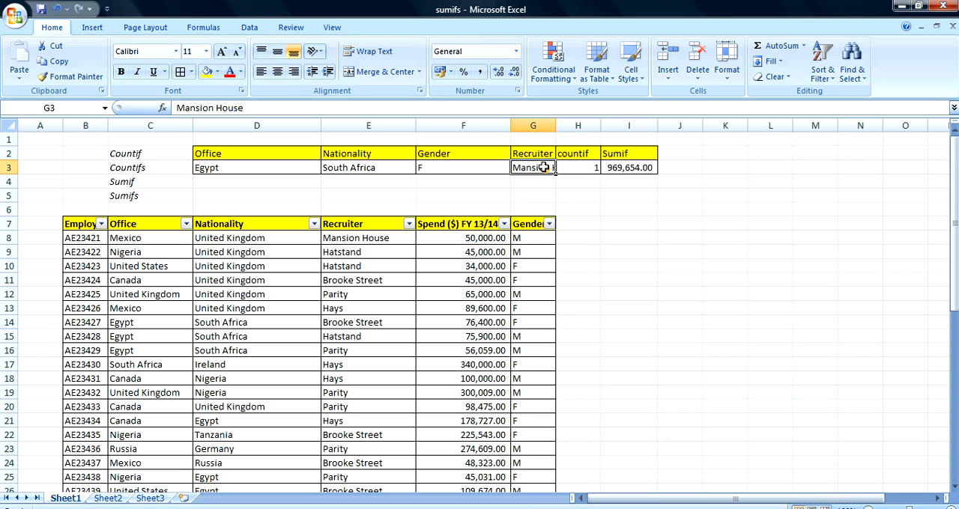
- Replace the formula in I3 with a new SUMIF that uses the Gender column $G$8:$G$49 as its absolute range
{"action": "left_click", "coordinate": [625, 171]}
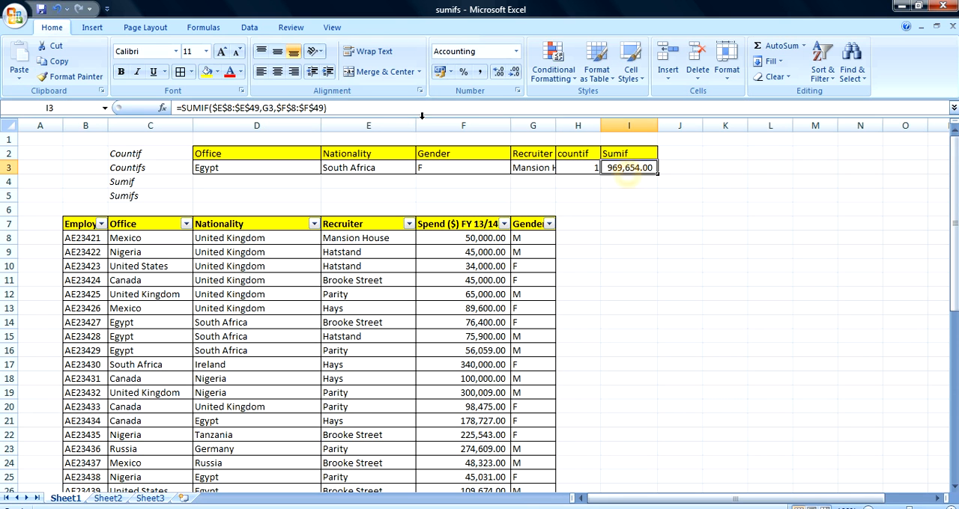
{"action": "triple_click", "coordinate": [330, 107]}
{"action": "key", "text": "BackSpace"}
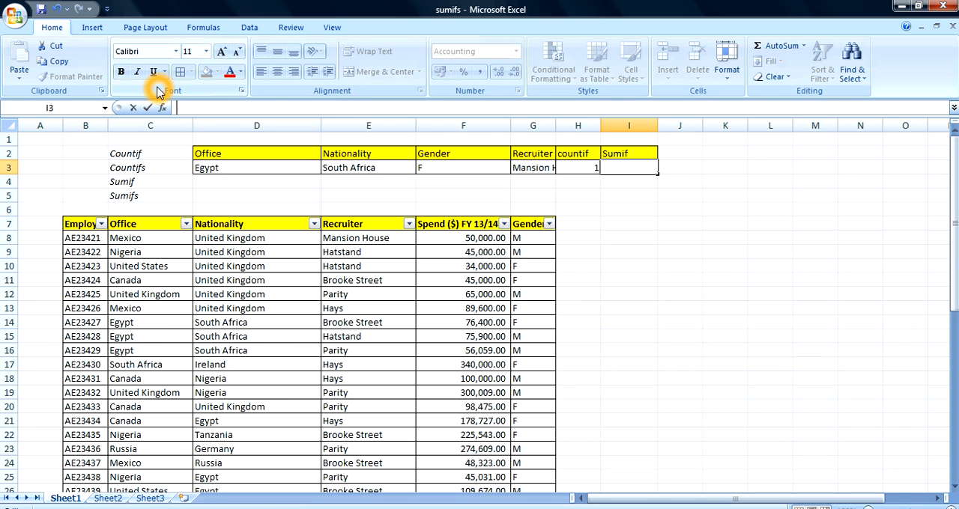
{"action": "type", "text": "=su"}
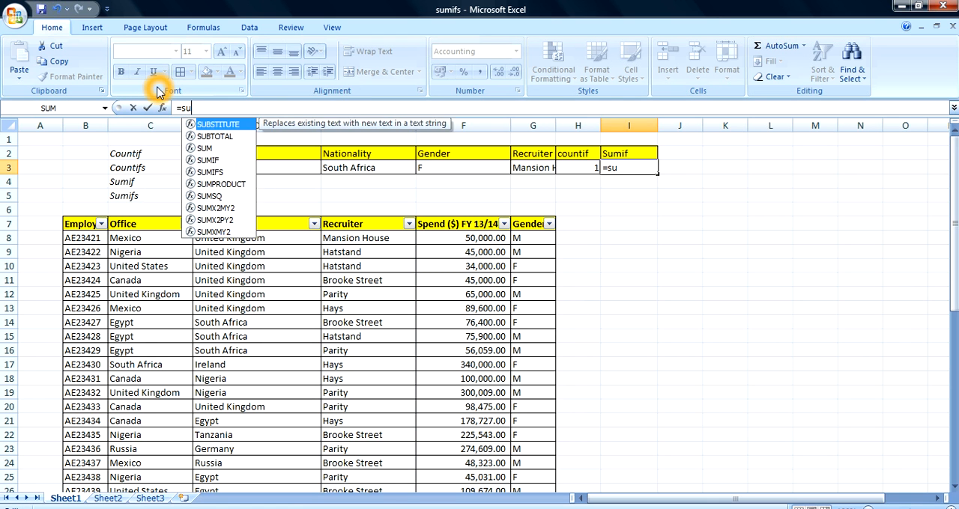
{"action": "type", "text": "mif("}
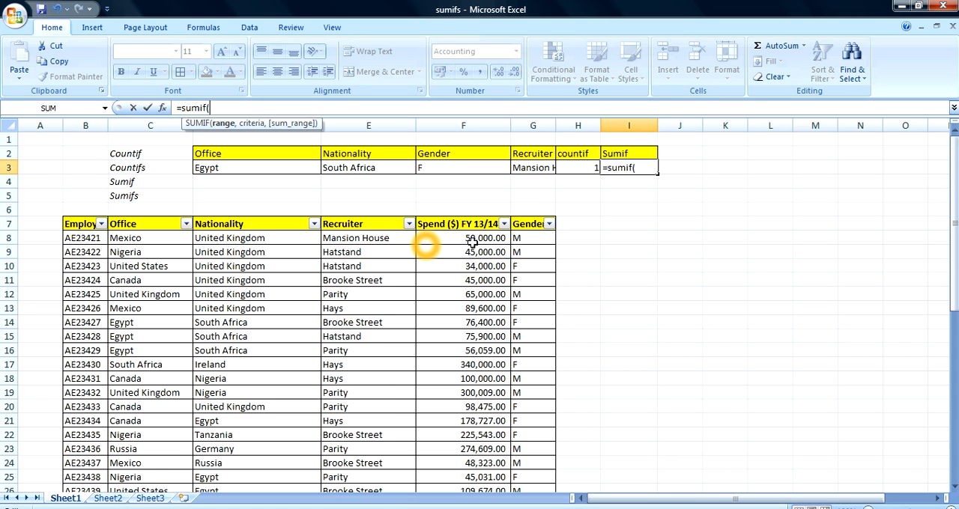
{"action": "left_click", "coordinate": [546, 242]}
{"action": "key", "text": "ctrl+shift+Down"}
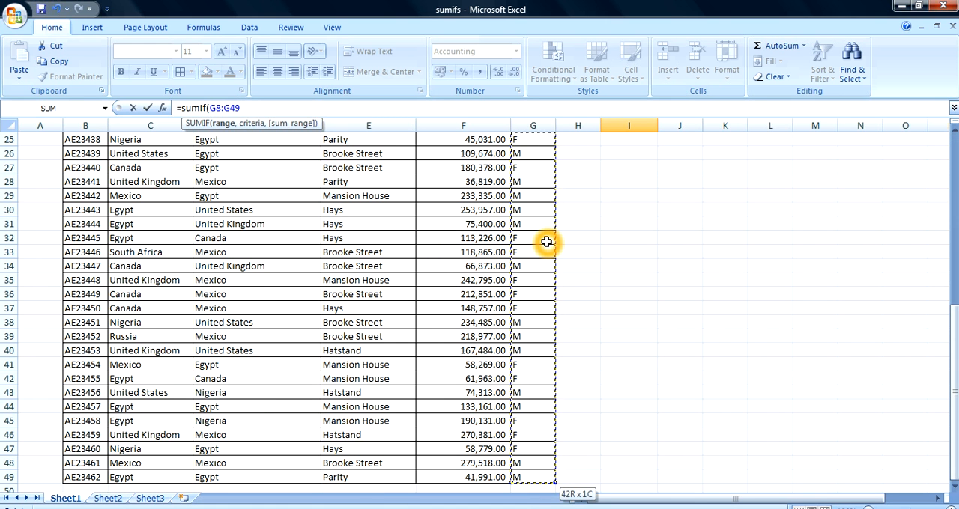
{"action": "key", "text": "F4"}
{"action": "type", "text": ","}
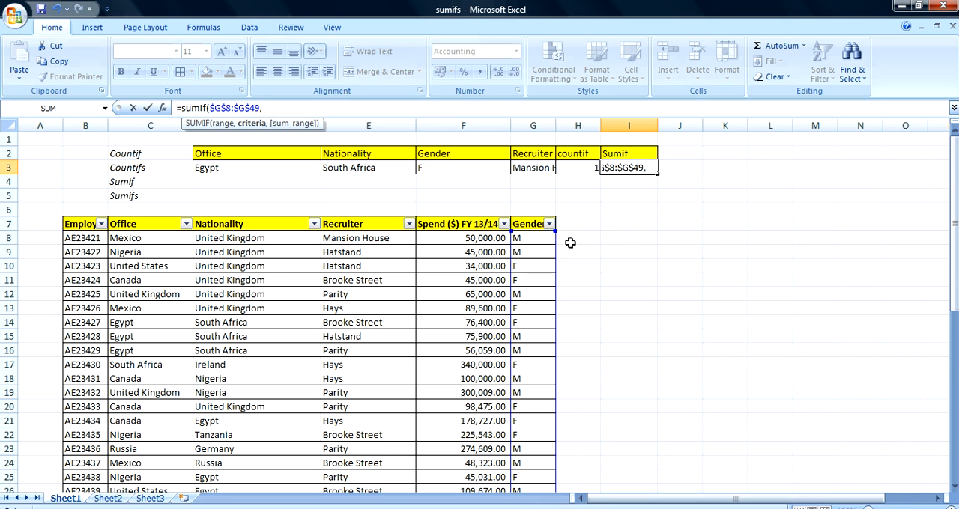
- Finish the gender SUMIF with criterion F3 and the absolute spend range $F$8:$F$49, and enter the formula
{"action": "left_click", "coordinate": [468, 171]}
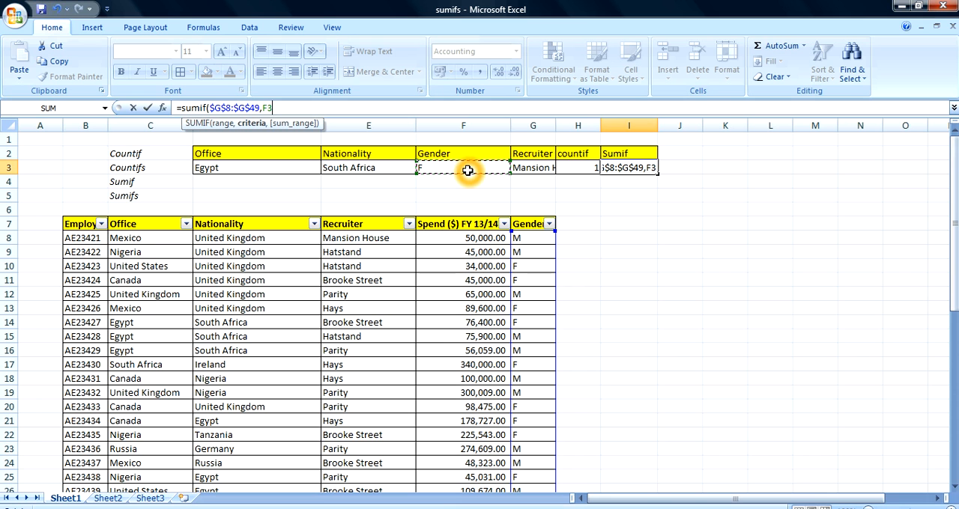
{"action": "type", "text": "<"}
{"action": "type", "text": ","}
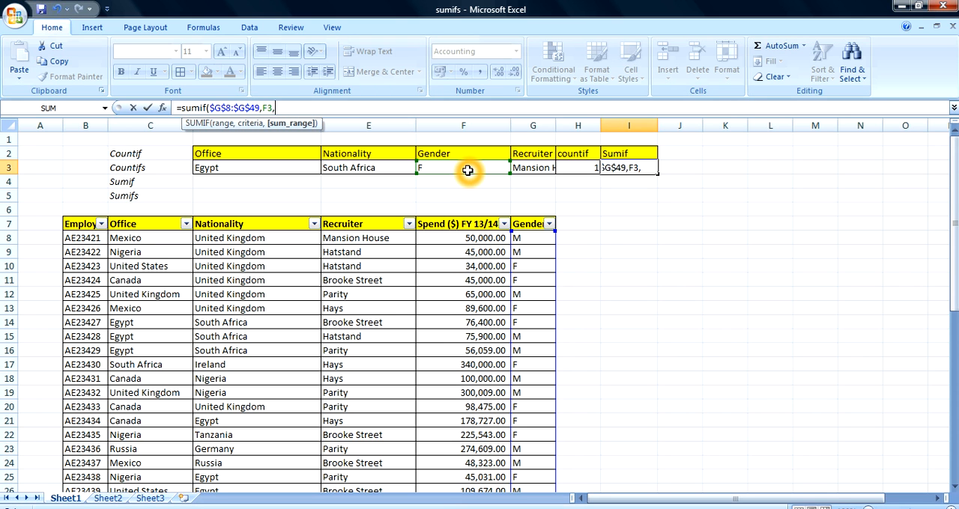
{"action": "left_click", "coordinate": [479, 237]}
{"action": "key", "text": "ctrl+shift+Down"}
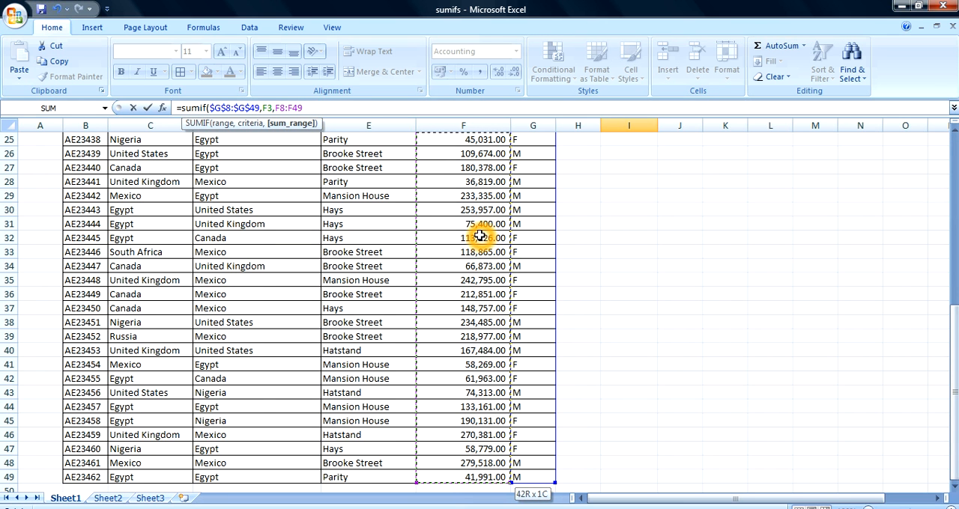
{"action": "key", "text": "F4"}
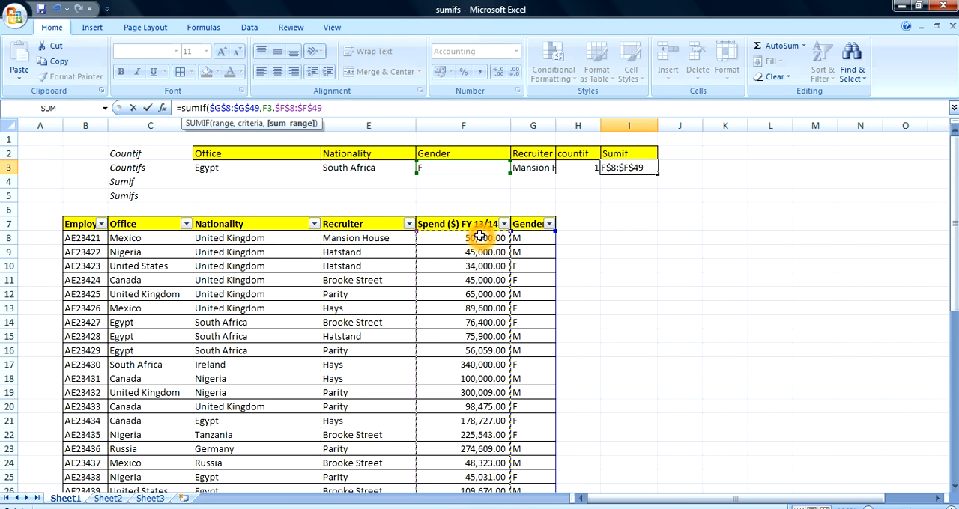
{"action": "type", "text": ")"}
{"action": "key", "text": "Return"}
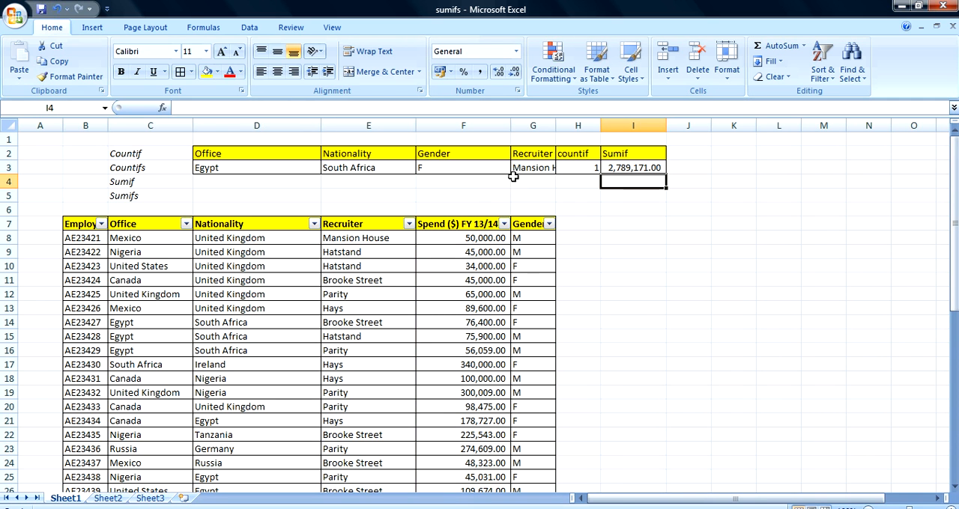
- Enter M as a second gender criterion in F4 and apply all borders to F4:I4
{"action": "left_click", "coordinate": [484, 182]}
{"action": "type", "text": "M"}
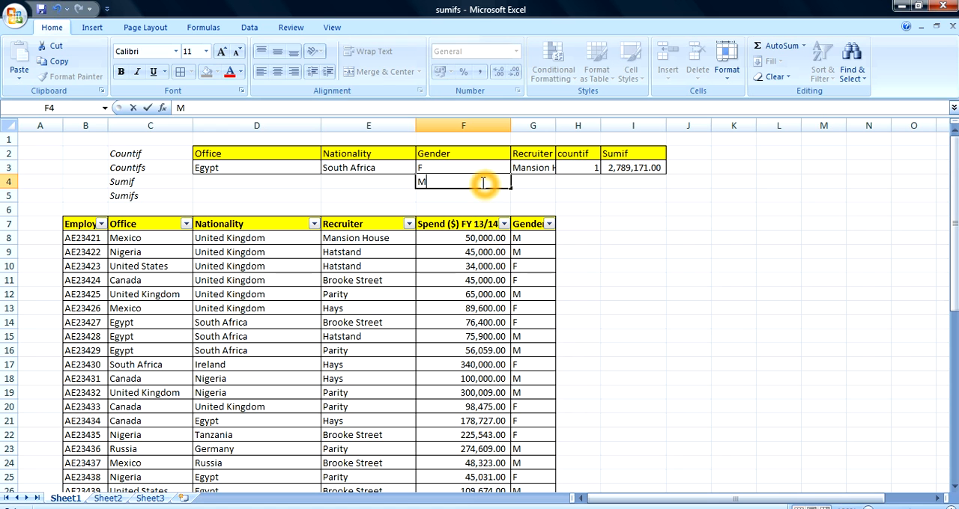
{"action": "left_click", "coordinate": [475, 212]}
{"action": "left_click_drag", "start_coordinate": [453, 184], "coordinate": [624, 181]}
{"action": "left_click", "coordinate": [180, 71]}
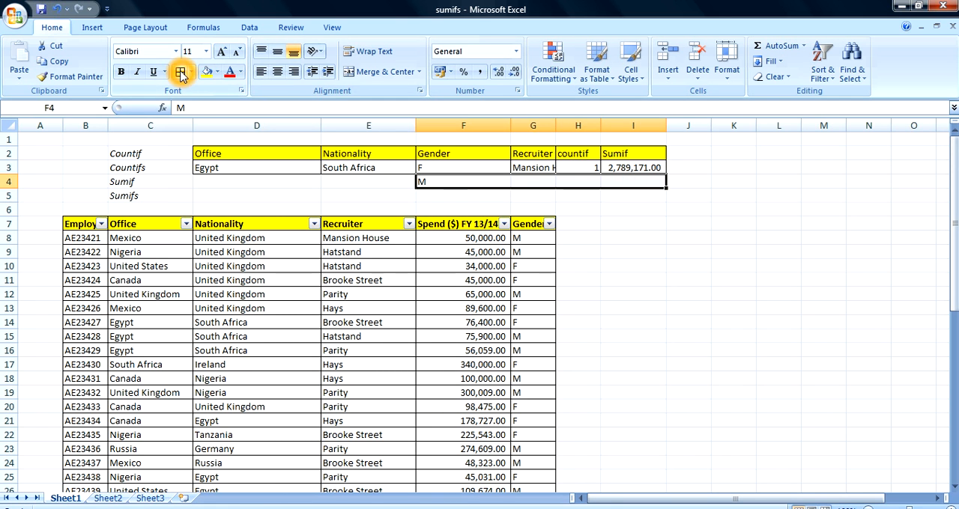
{"action": "left_click", "coordinate": [634, 209]}
- Fill the gender SUMIF formula from I3 down to I4 and select the copied formula
{"action": "left_click", "coordinate": [640, 166]}
{"action": "left_click_drag", "start_coordinate": [669, 180], "coordinate": [667, 187]}
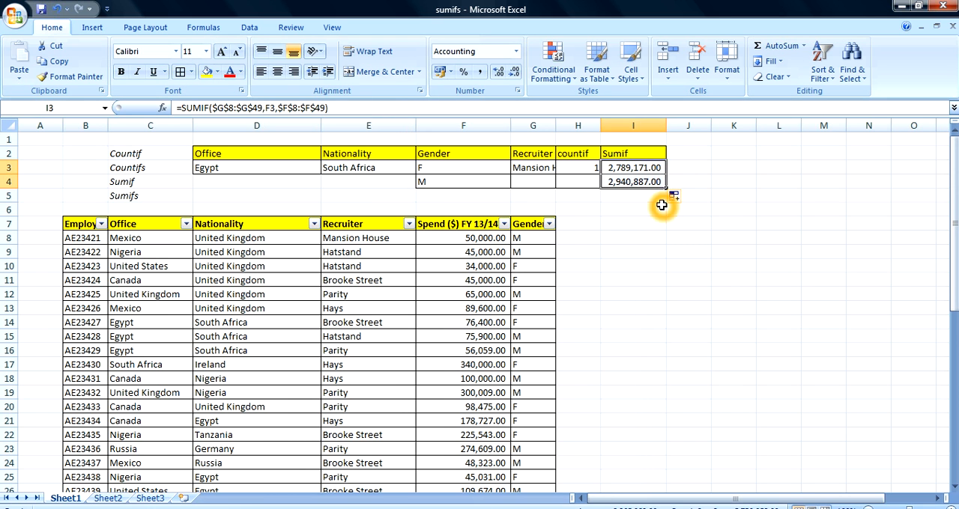
{"action": "left_click", "coordinate": [645, 210]}
{"action": "left_click", "coordinate": [648, 184]}
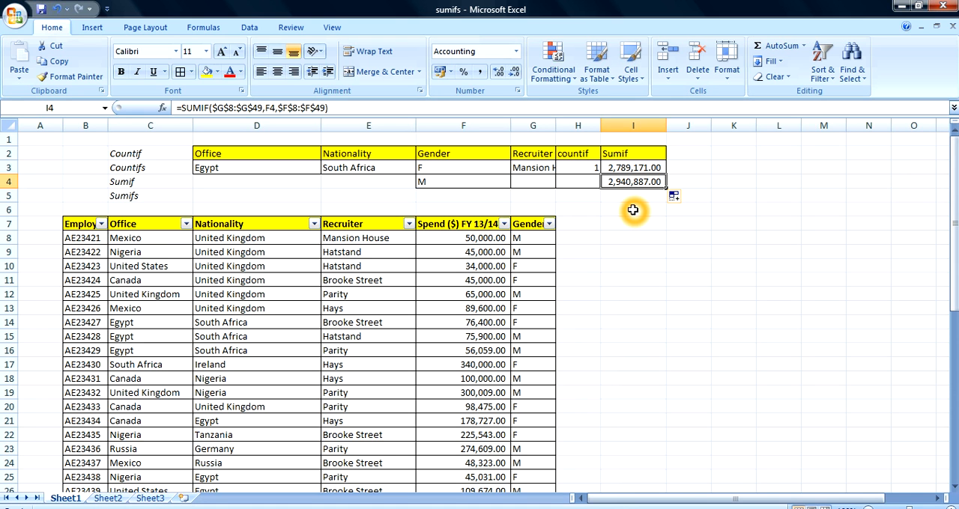
- Replace the SUMIF formula in I3 with the opening of a SUMIFS function
{"action": "left_click", "coordinate": [627, 169]}
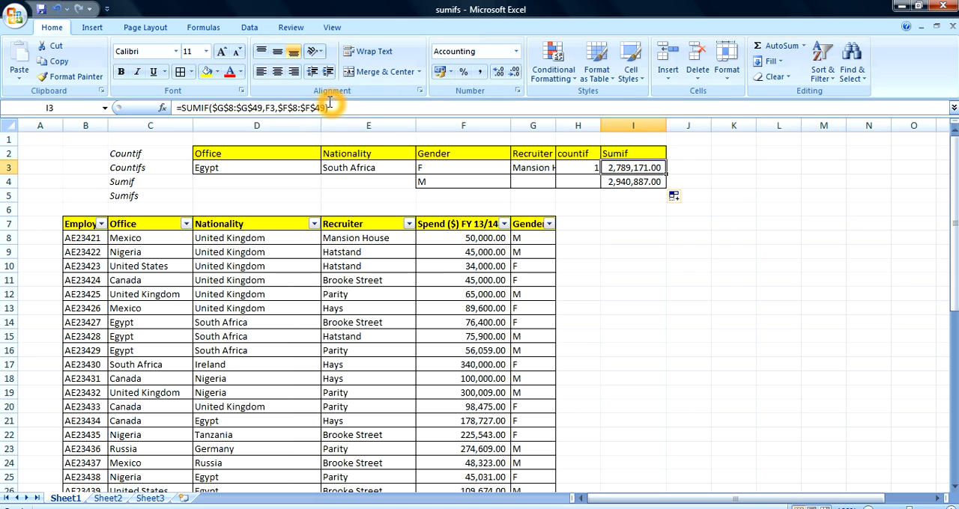
{"action": "left_click_drag", "start_coordinate": [331, 107], "coordinate": [213, 108]}
{"action": "key", "text": "BackSpace"}
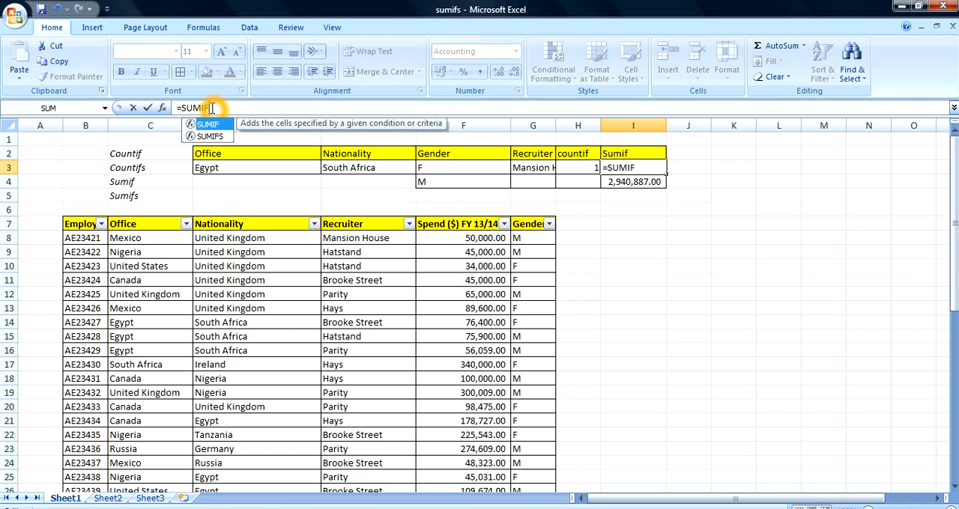
{"action": "type", "text": "s)("}
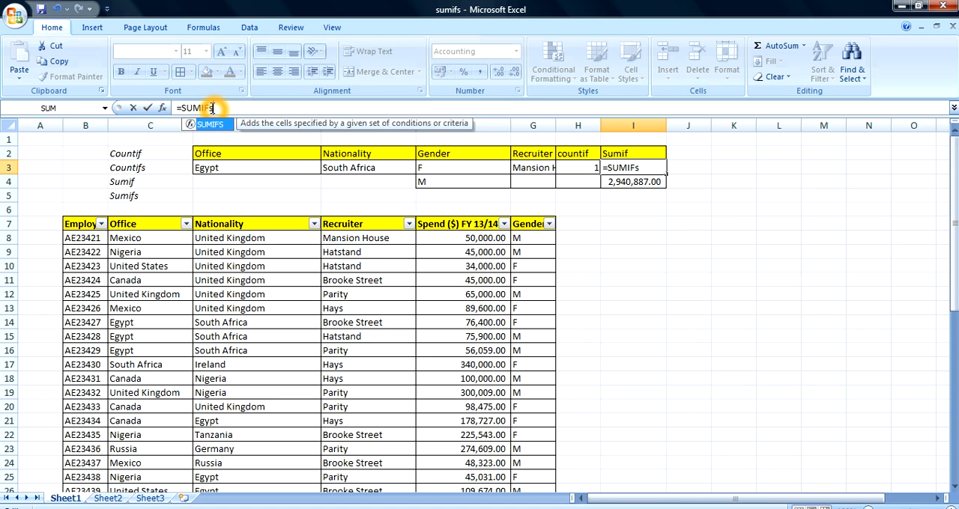
{"action": "key", "text": "BackSpace"}
{"action": "key", "text": "BackSpace"}
{"action": "key", "text": "BackSpace"}
{"action": "type", "text": "s("}
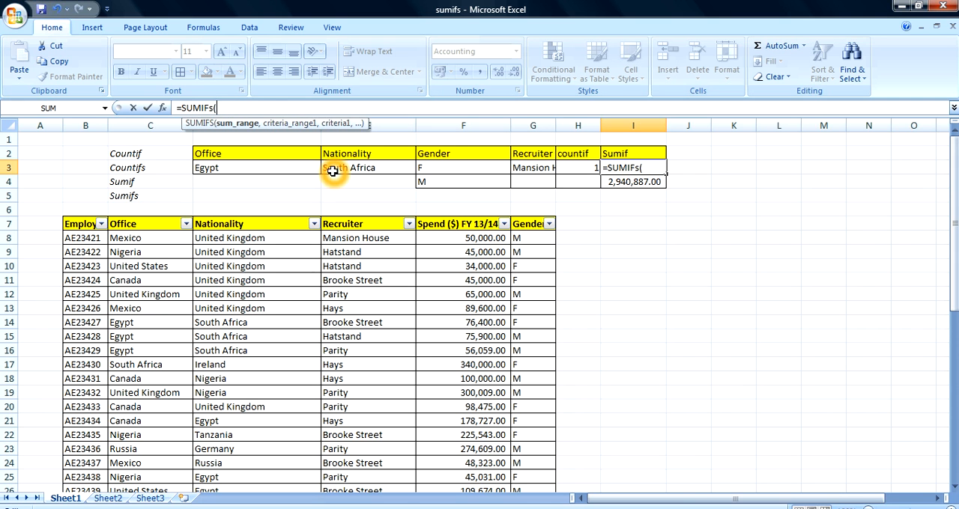
{"action": "left_click", "coordinate": [464, 239]}
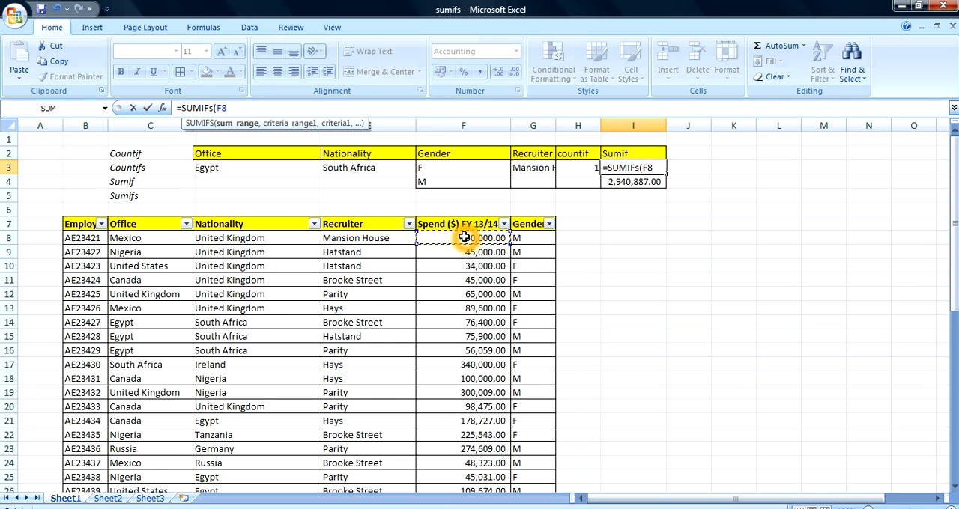
{"action": "key", "text": "ctrl+shift+Down"}
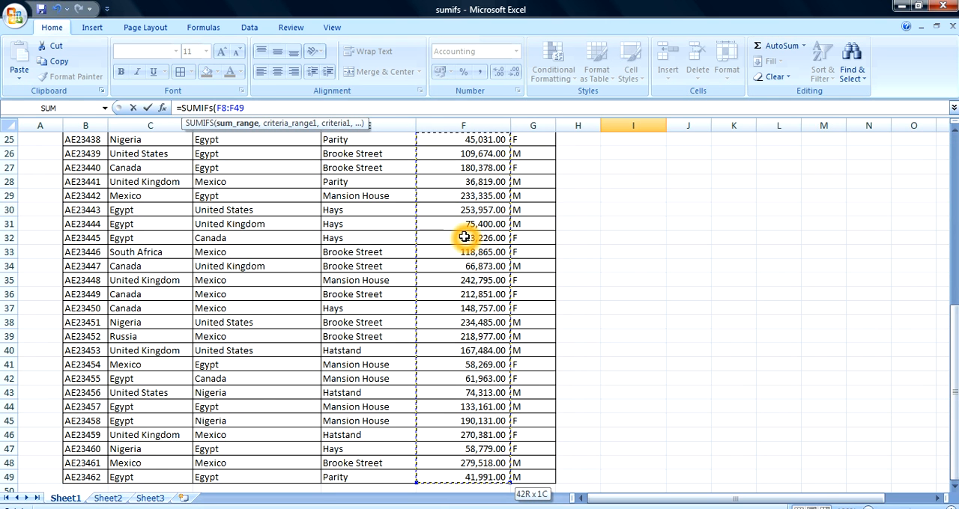
{"action": "type", "text": ","}
{"action": "key", "text": "BackSpace"}
{"action": "key", "text": "BackSpace"}
{"action": "key", "text": "BackSpace"}
{"action": "key", "text": "BackSpace"}
{"action": "key", "text": "BackSpace"}
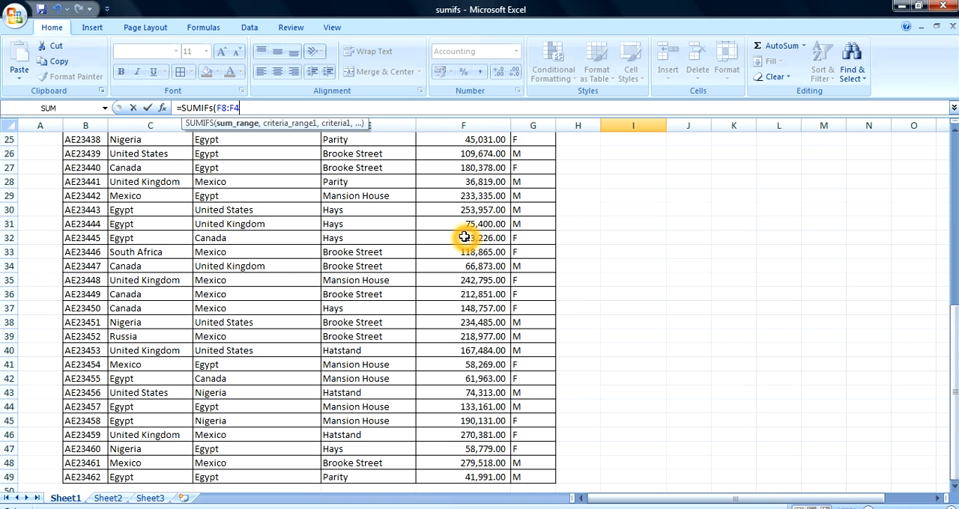
{"action": "key", "text": "BackSpace"}
{"action": "key", "text": "BackSpace"}
- Set the sum range of the SUMIFS in I3 to the absolute spend range $F$8:$F$49
{"action": "left_click", "coordinate": [487, 153]}
{"action": "scroll", "coordinate": [487, 153], "scroll_direction": "up", "scroll_amount": 6}
{"action": "left_click", "coordinate": [484, 154]}
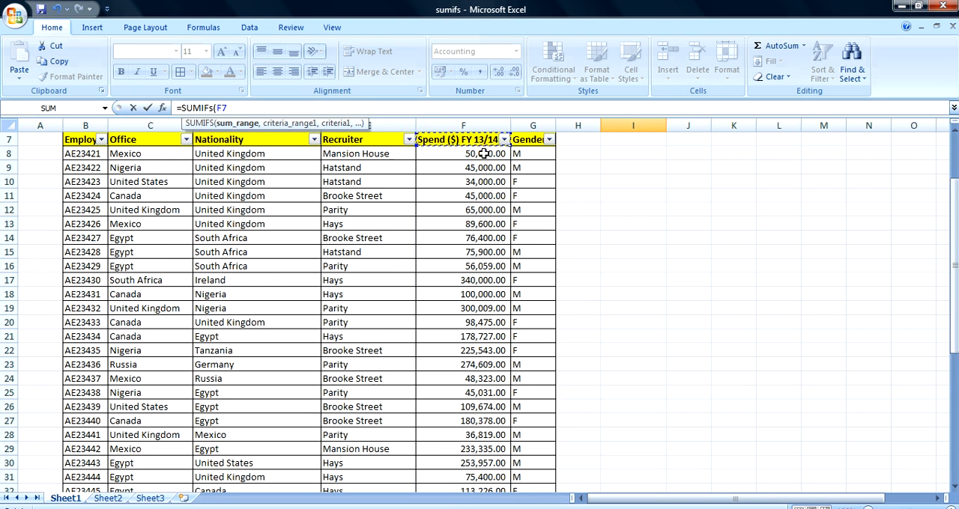
{"action": "key", "text": "ctrl+shift+Down"}
{"action": "key", "text": "F4"}
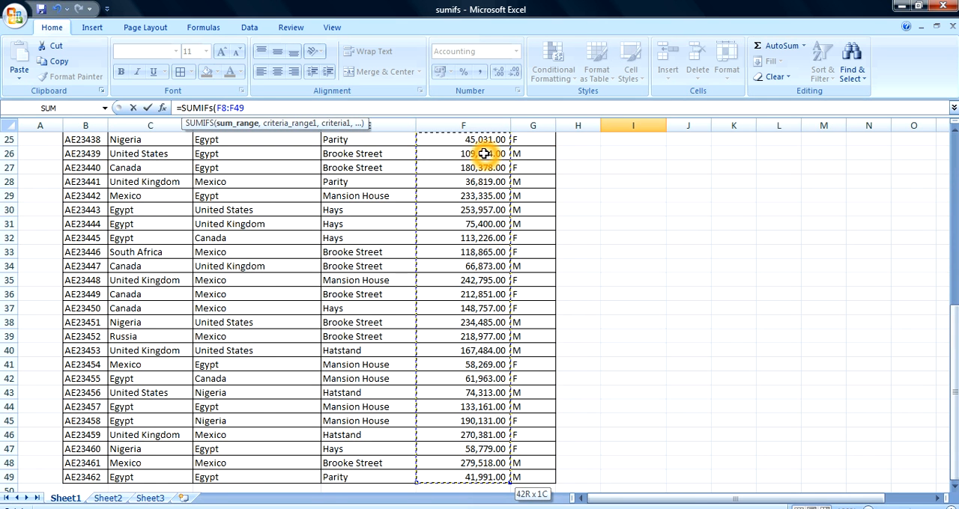
{"action": "scroll", "coordinate": [485, 154], "scroll_direction": "up", "scroll_amount": 6}
{"action": "type", "text": ","}
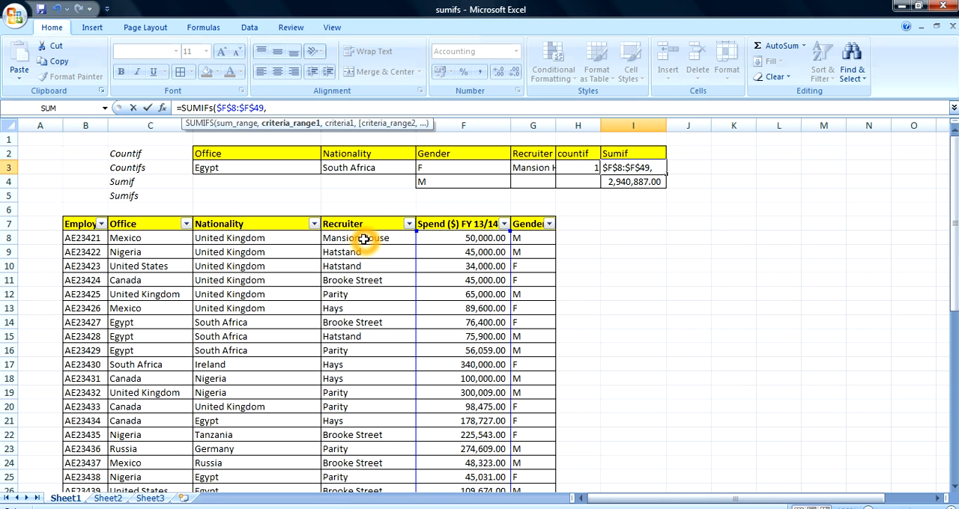
- Add the absolute Gender range $G$8:$G$49 with criterion F3 as the first condition of the SUMIFS
{"action": "left_click", "coordinate": [531, 236]}
{"action": "key", "text": "ctrl+shift+Down"}
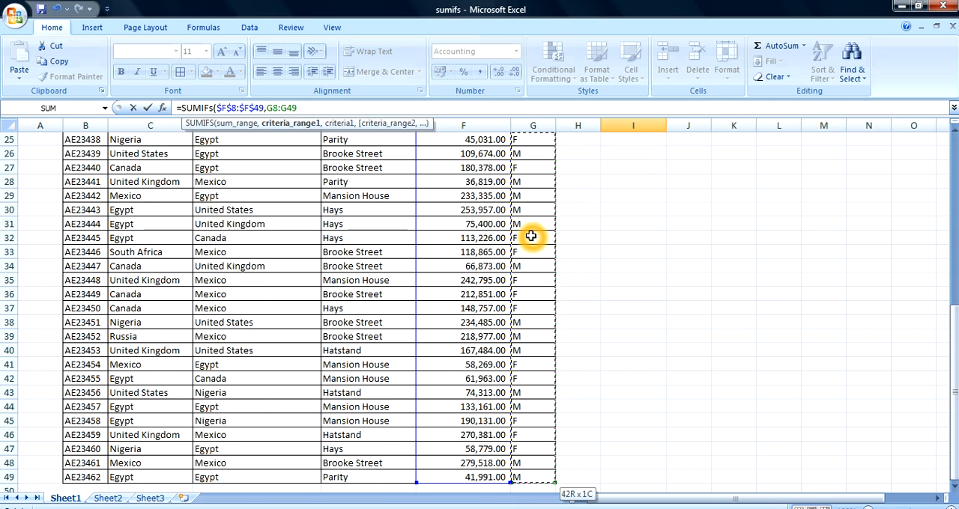
{"action": "key", "text": "F4"}
{"action": "type", "text": ","}
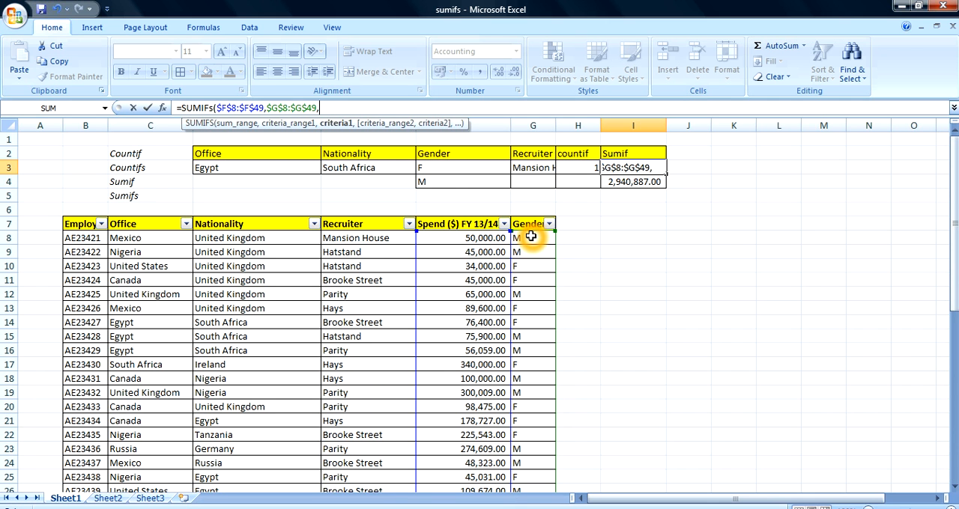
{"action": "left_click", "coordinate": [456, 168]}
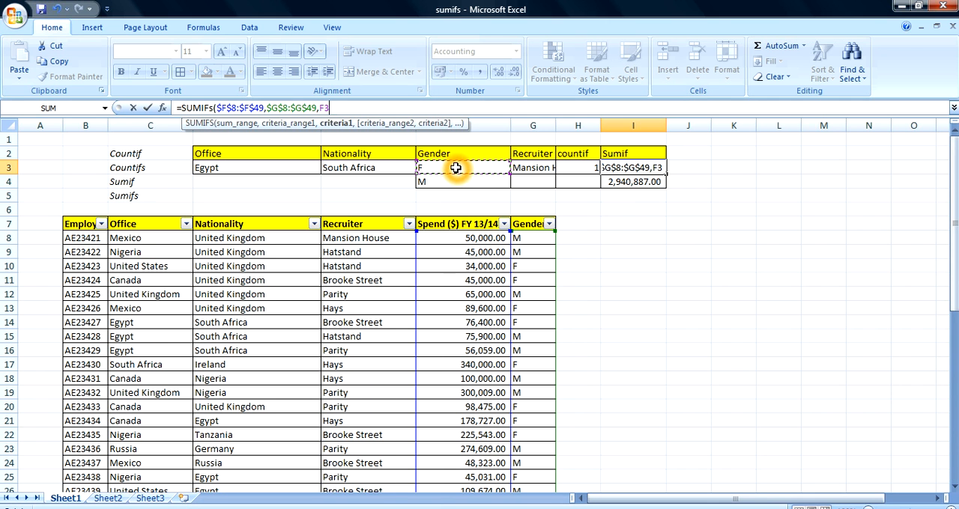
{"action": "type", "text": ","}
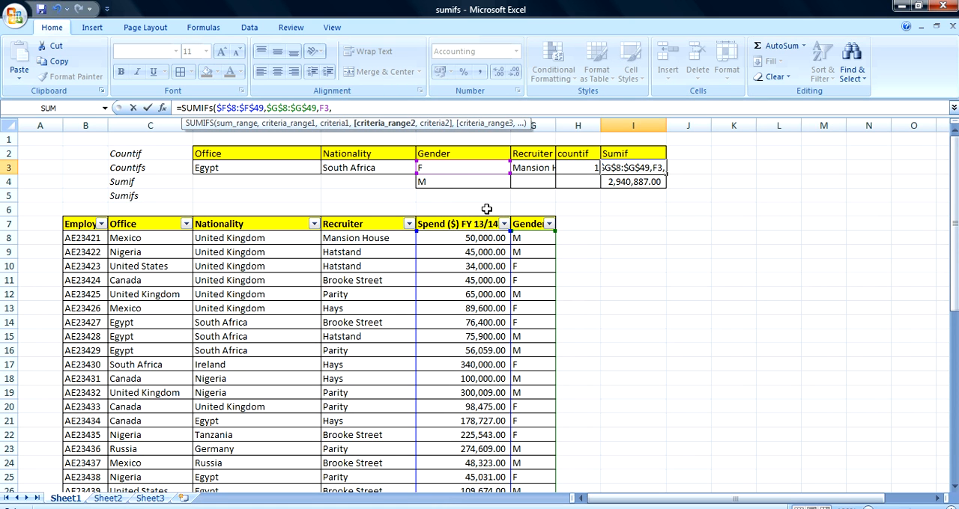
- Add the absolute Recruiter range $E$8:$E$49 with criterion G3 as the second condition, and enter the SUMIFS formula
{"action": "left_click", "coordinate": [368, 238]}
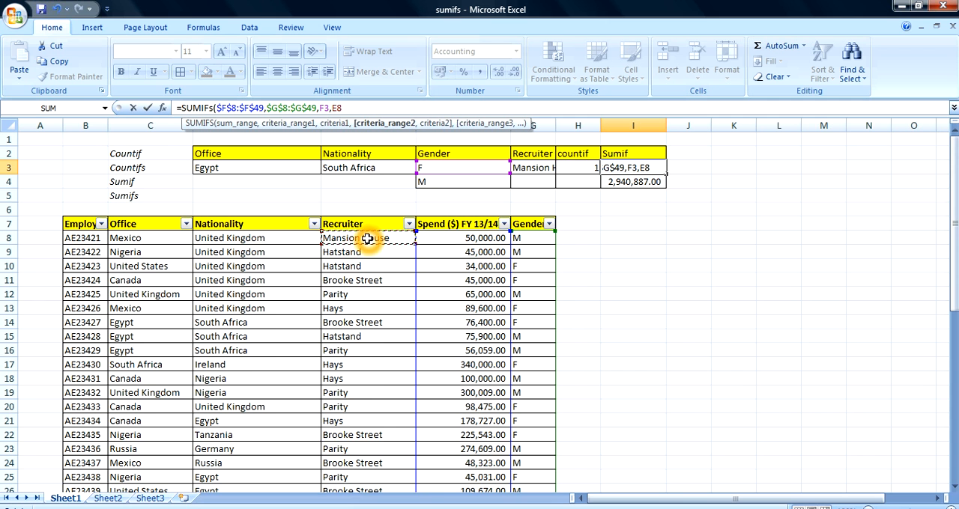
{"action": "key", "text": "ctrl+shift+Down"}
{"action": "key", "text": "F4"}
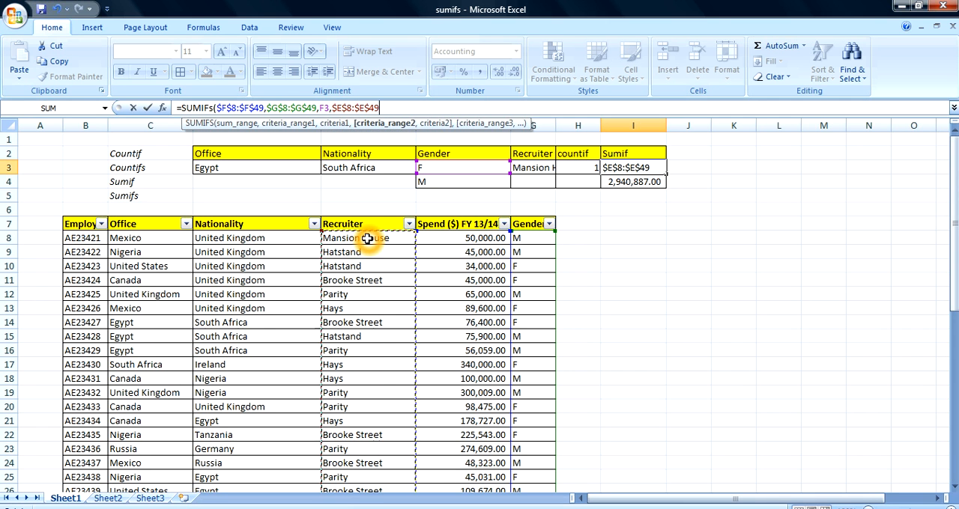
{"action": "type", "text": ","}
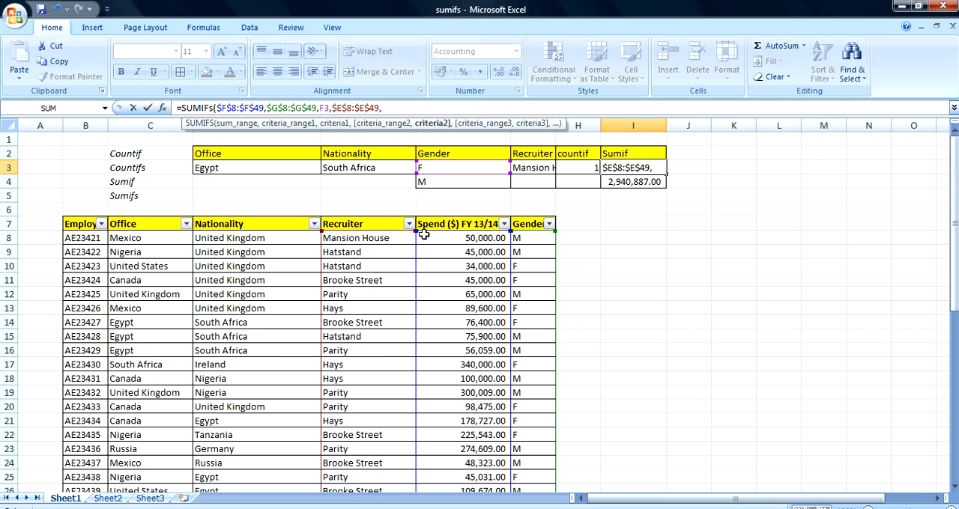
{"action": "left_click", "coordinate": [526, 169]}
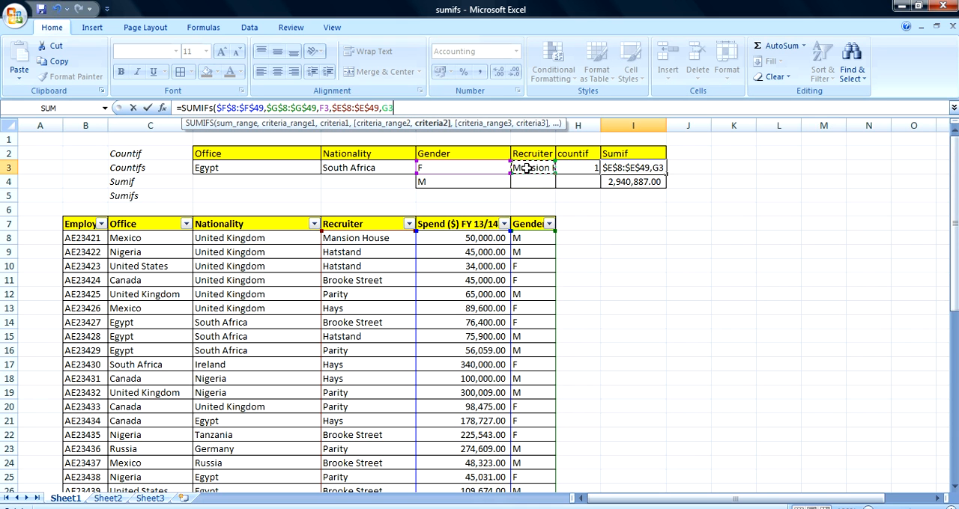
{"action": "key", "text": "Return"}
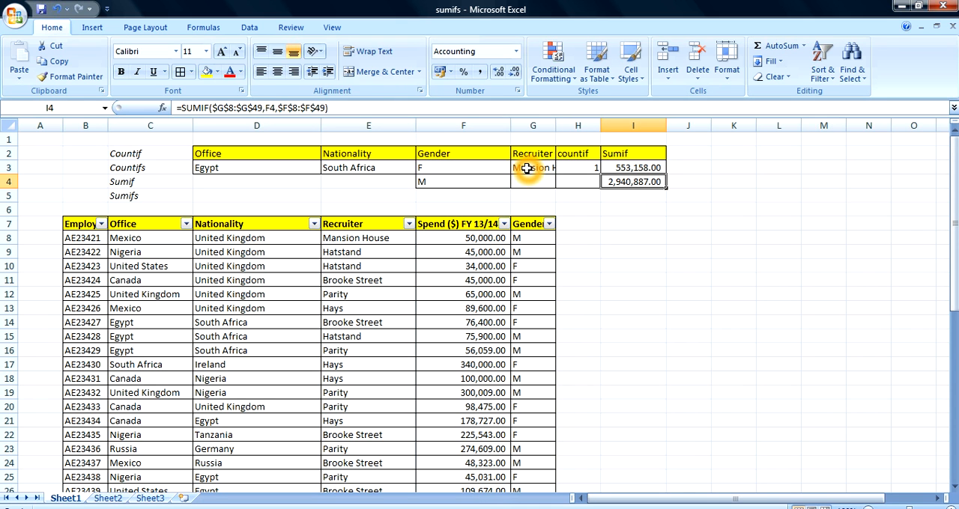
- Change the header in I2 to Sumifs
{"action": "left_click", "coordinate": [633, 155]}
{"action": "left_click", "coordinate": [206, 108]}
{"action": "type", "text": "s"}
{"action": "key", "text": "Return"}
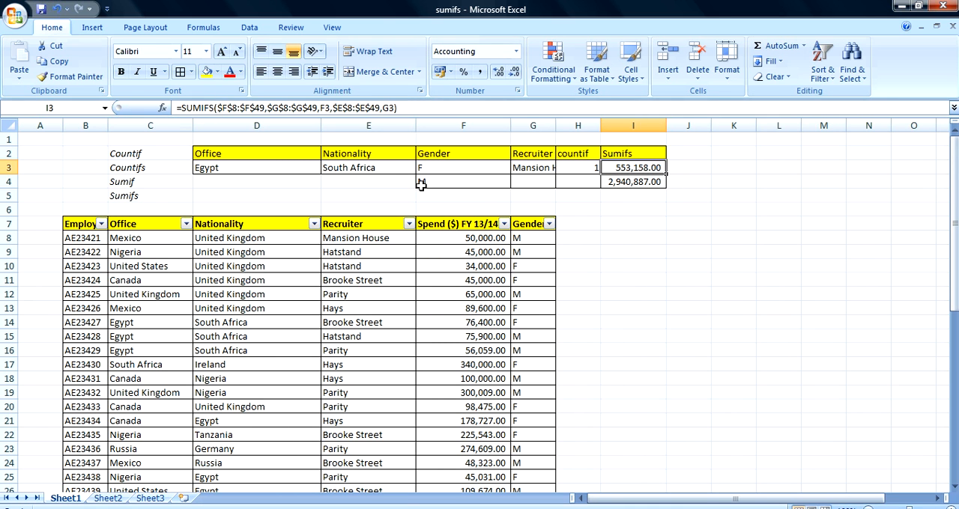
- Enter F as the gender in F4 and Parity as the recruiter in G4
{"action": "left_click", "coordinate": [633, 223]}
{"action": "left_click", "coordinate": [475, 184]}
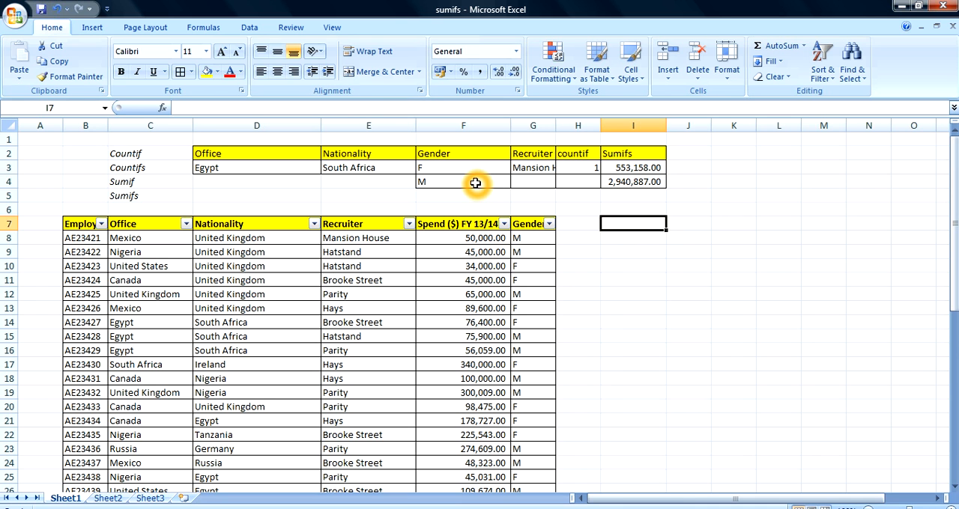
{"action": "type", "text": "F"}
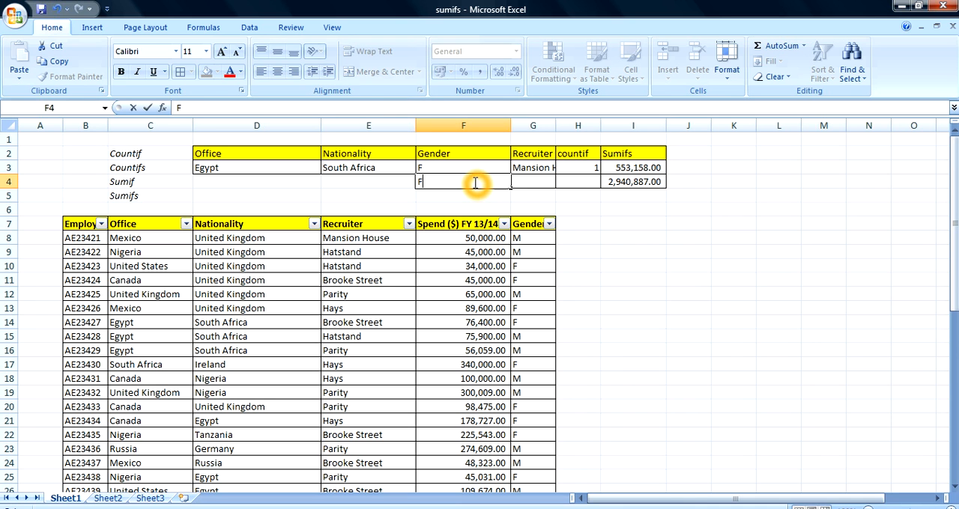
{"action": "left_click", "coordinate": [545, 180]}
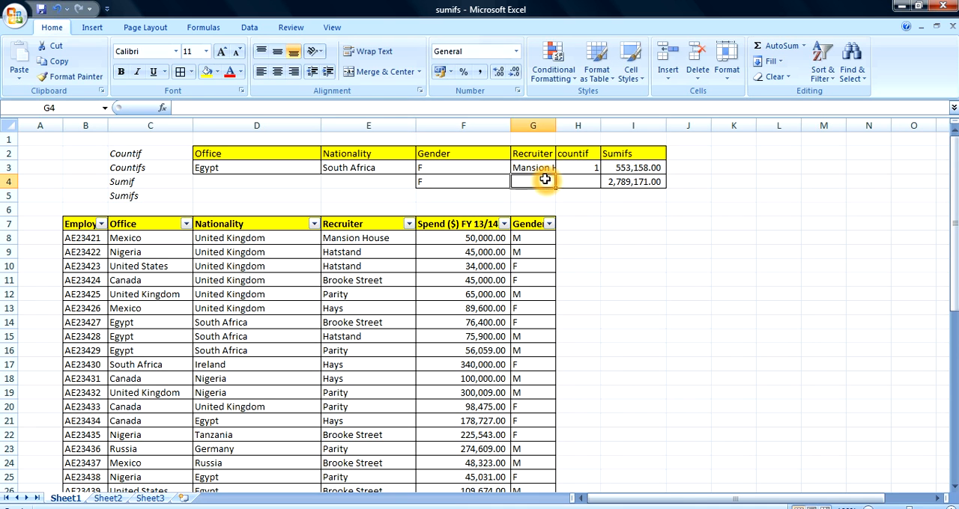
{"action": "type", "text": "P"}
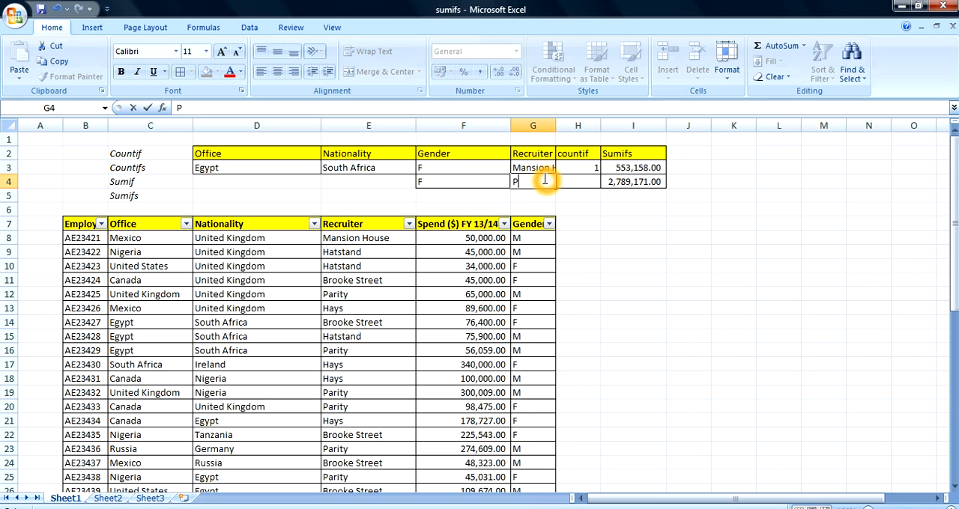
{"action": "type", "text": "arity"}
{"action": "key", "text": "Return"}
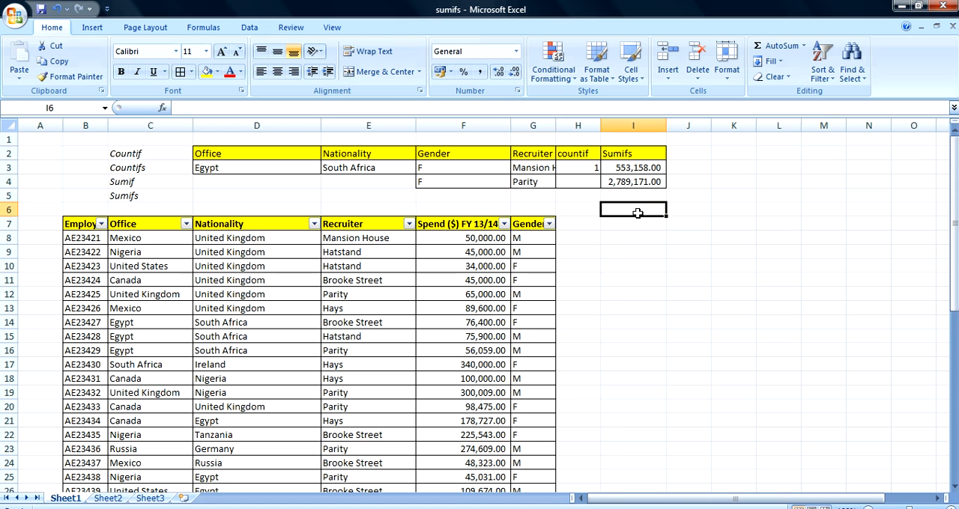
- Fill the SUMIFS formula from I3 down to I4
{"action": "left_click", "coordinate": [634, 169]}
{"action": "left_click_drag", "start_coordinate": [666, 174], "coordinate": [666, 185]}
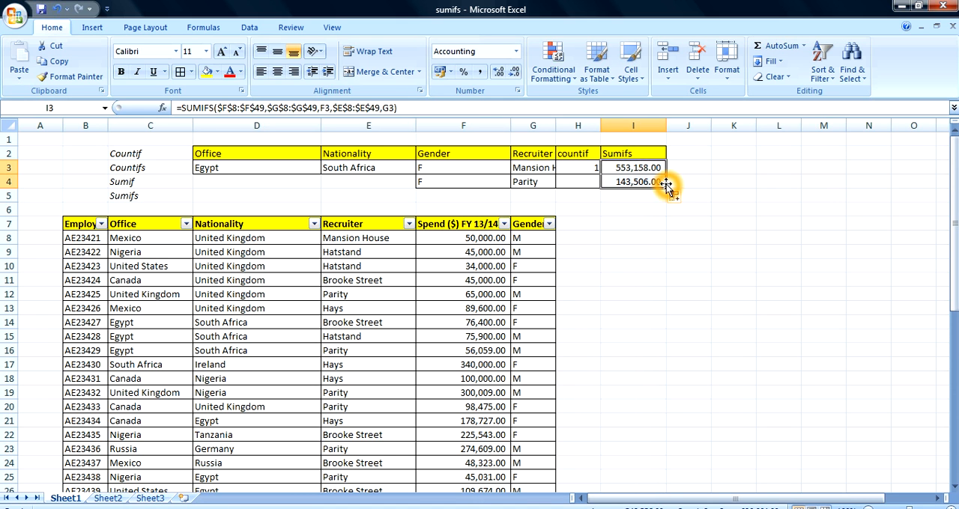
{"action": "left_click", "coordinate": [629, 239]}
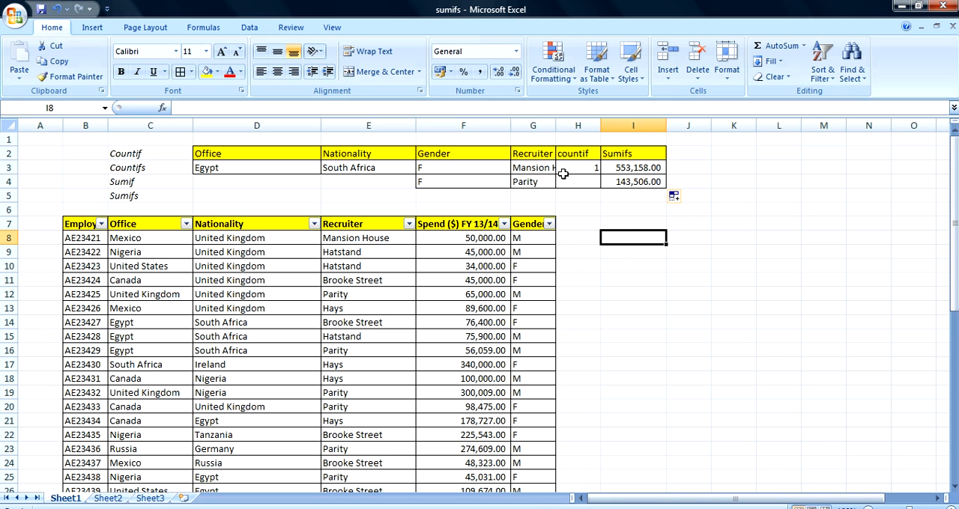
- Change the second row's criteria to gender M in F4 and recruiter Mansion House in G4
{"action": "left_click", "coordinate": [640, 173]}
{"action": "left_click", "coordinate": [442, 184]}
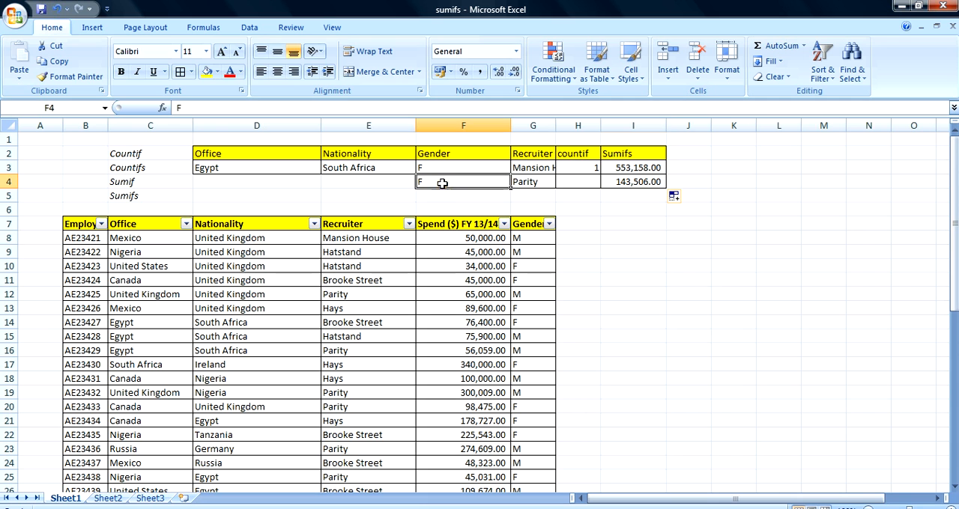
{"action": "type", "text": "M"}
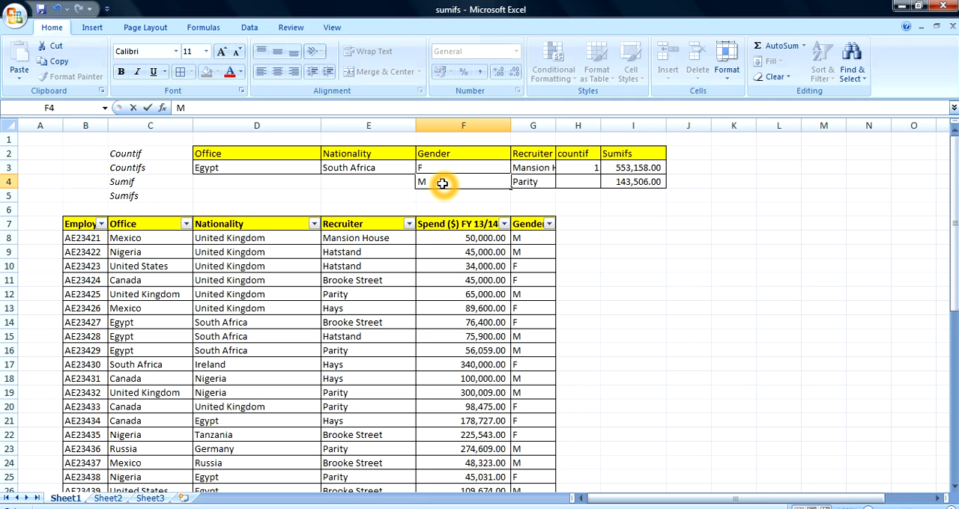
{"action": "key", "text": "Return"}
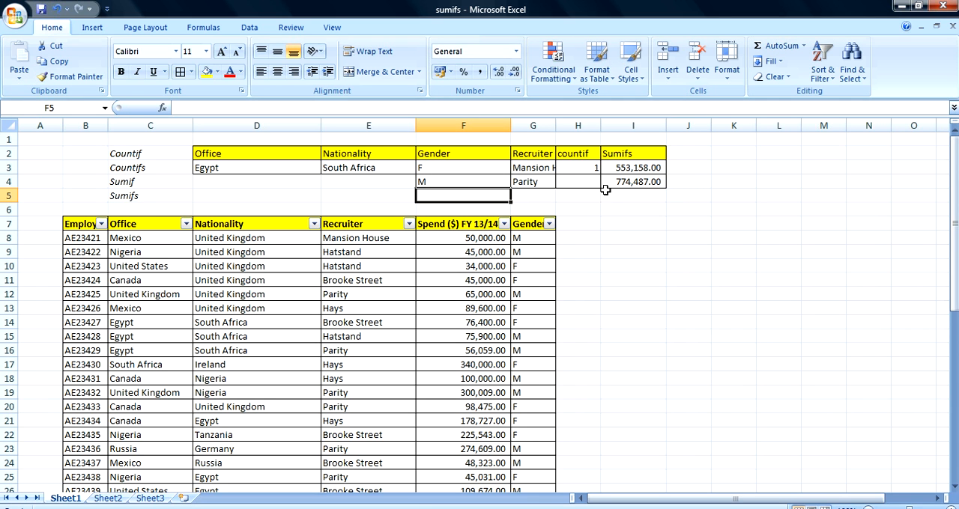
{"action": "left_click", "coordinate": [528, 182]}
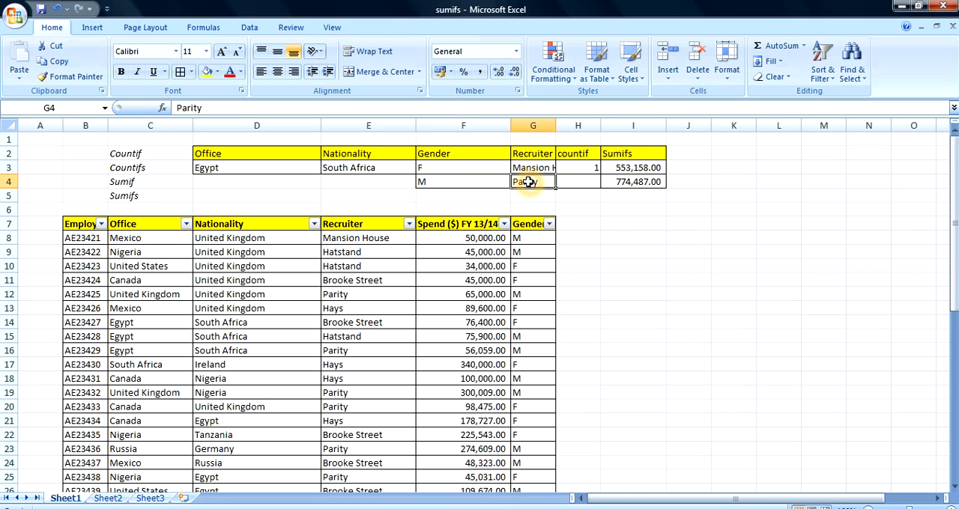
{"action": "type", "text": "M"}
{"action": "key", "text": "Return"}
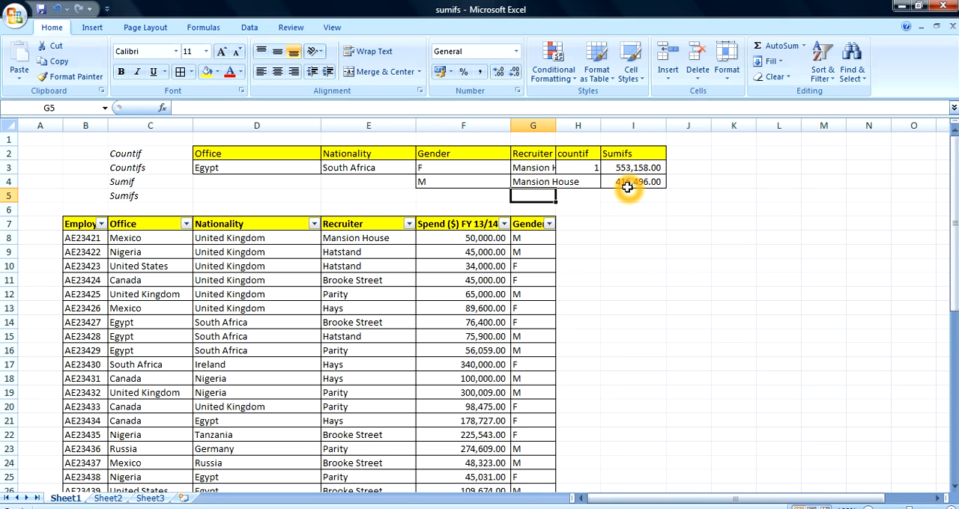
- Change the recruiter criterion in G3 to Parity
{"action": "left_click", "coordinate": [527, 168]}
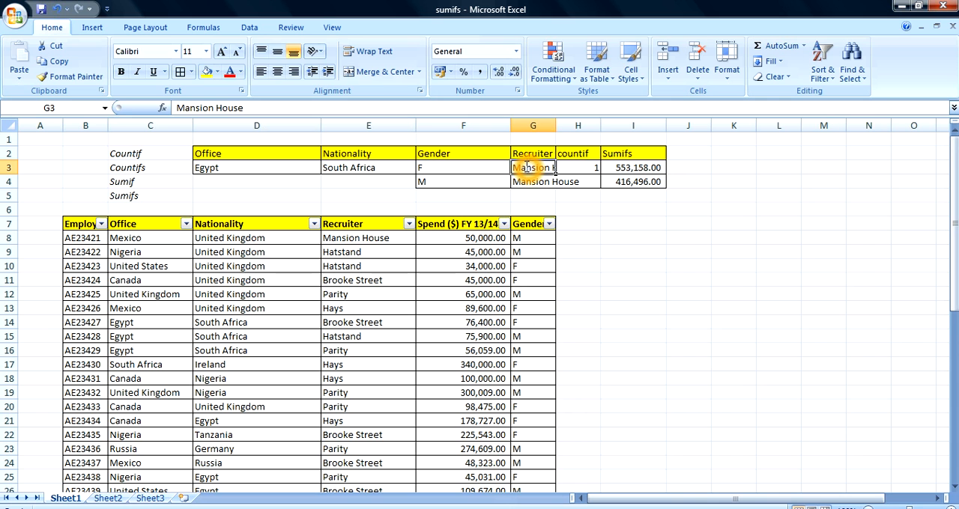
{"action": "type", "text": "Par"}
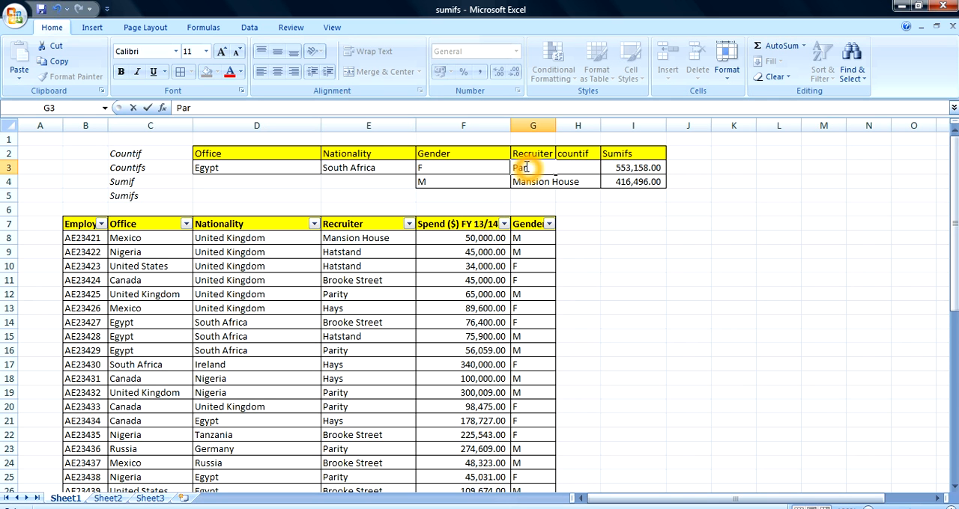
{"action": "type", "text": "ity"}
{"action": "key", "text": "Return"}
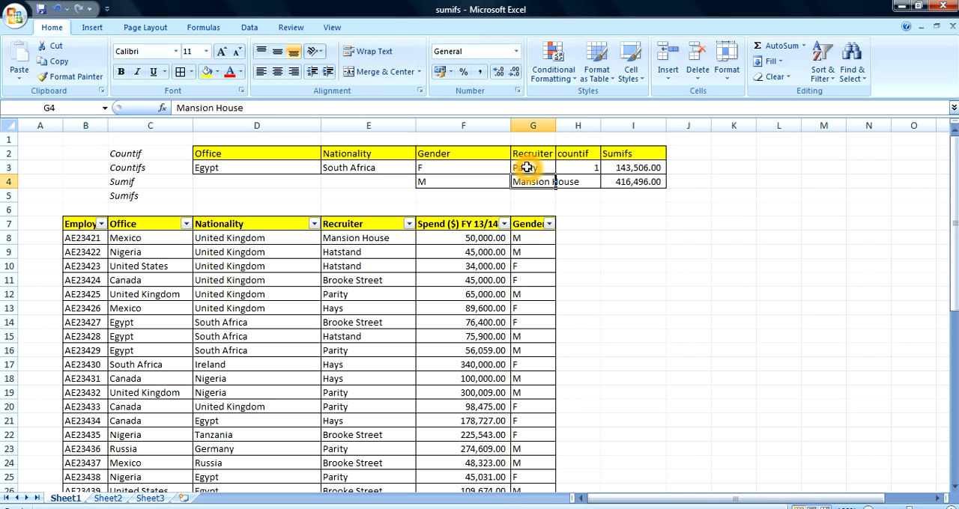
- Change the recruiter criterion in G4 to Parity
{"action": "type", "text": "Pa"}
{"action": "key", "text": "Return"}
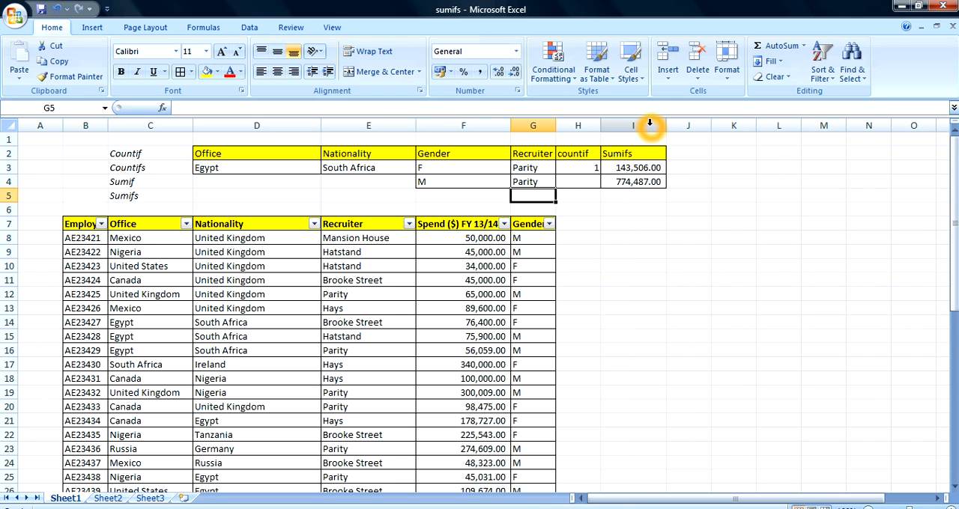
{"action": "left_click", "coordinate": [548, 167]}
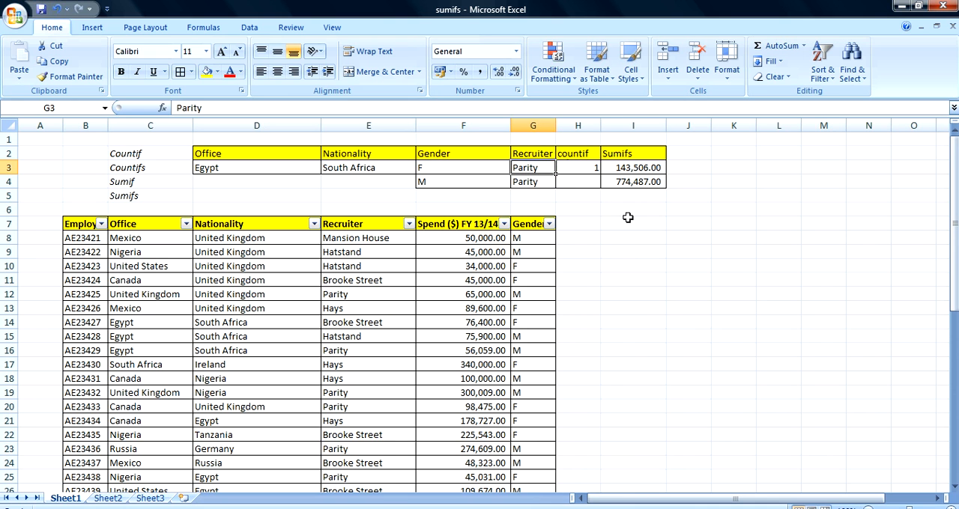
{"action": "left_click", "coordinate": [573, 211]}
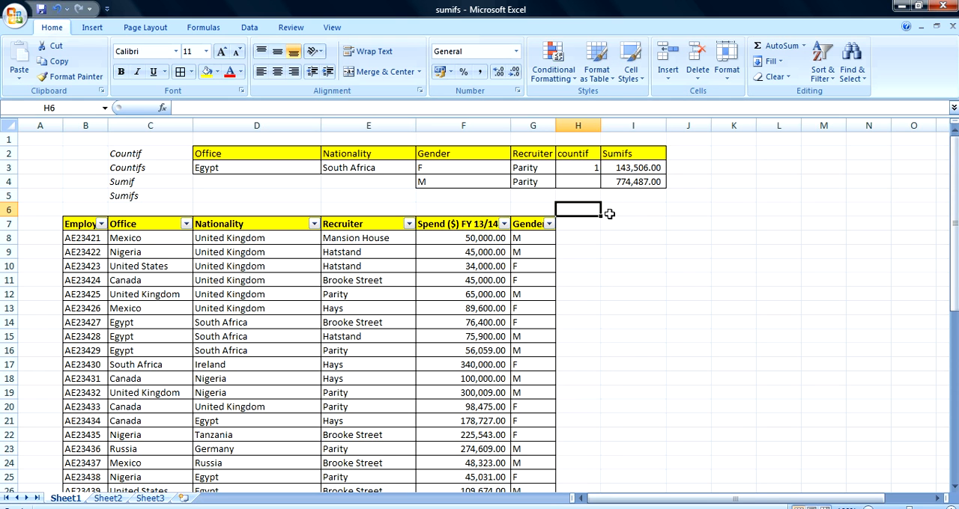
- Fill the office Egypt and nationality South Africa criteria from D3:E3 down to row 4
{"action": "left_click", "coordinate": [641, 170]}
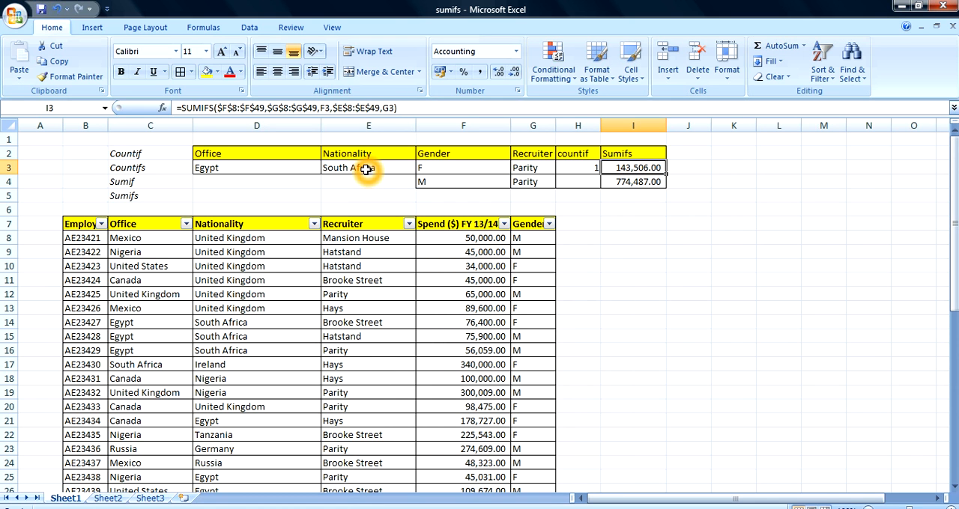
{"action": "left_click_drag", "start_coordinate": [272, 168], "coordinate": [352, 176]}
{"action": "left_click_drag", "start_coordinate": [417, 178], "coordinate": [419, 187]}
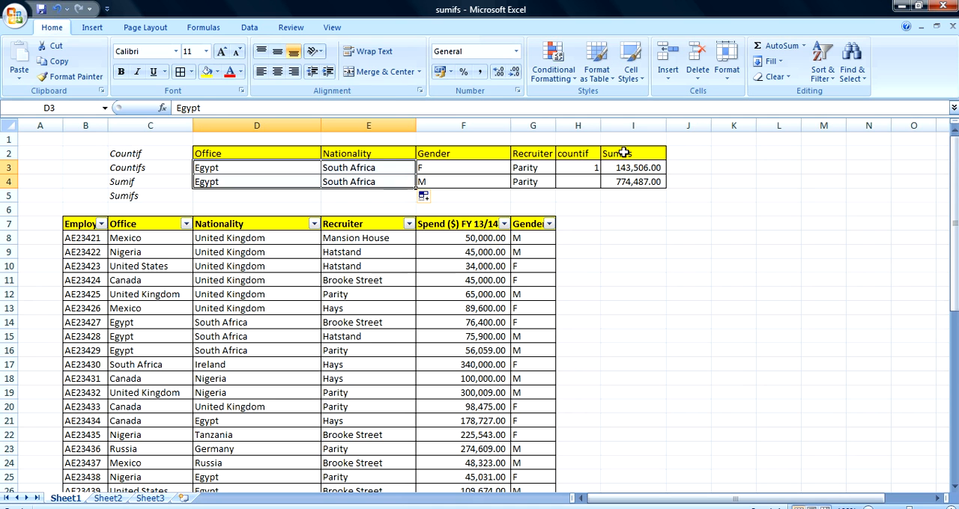
- Extend the SUMIFS formula in I3 with a third condition matching the nationality range $D$8:$D$49 to E3
{"action": "left_click", "coordinate": [636, 172]}
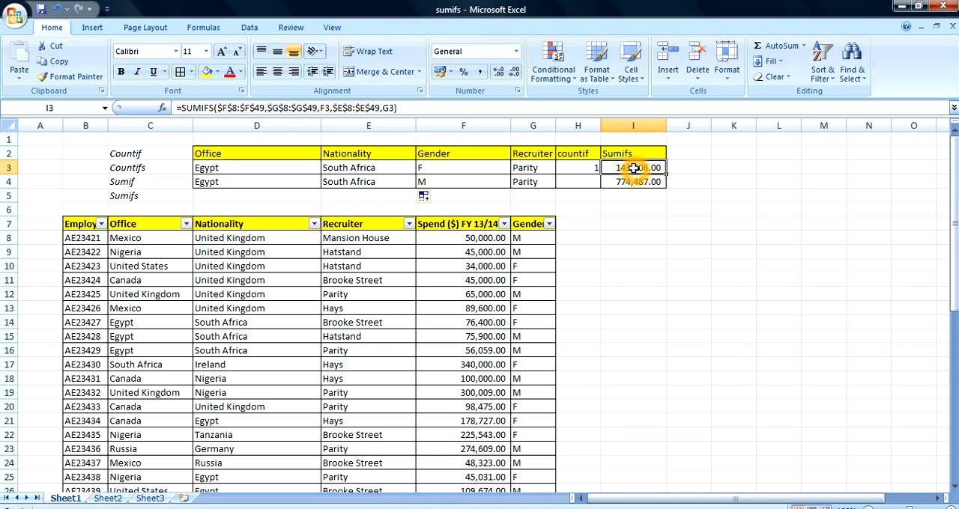
{"action": "left_click", "coordinate": [395, 109]}
{"action": "type", "text": ","}
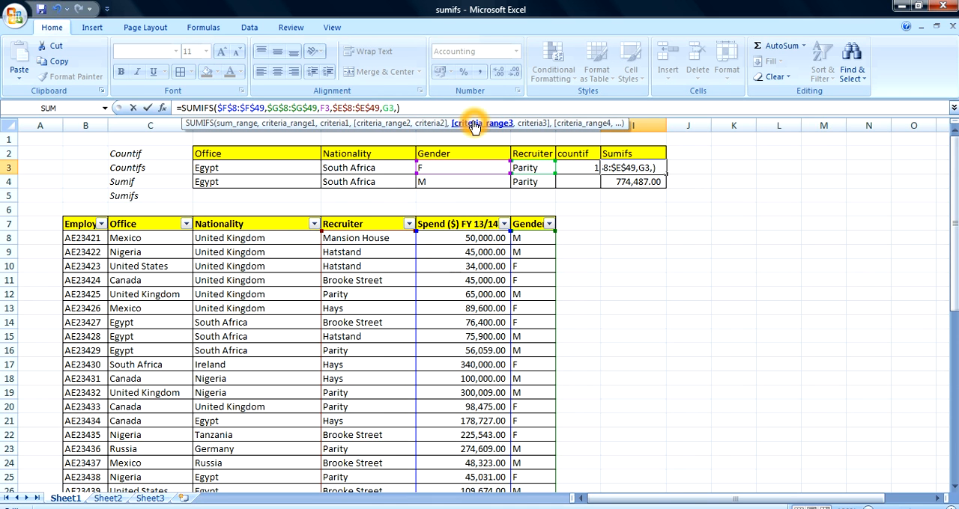
{"action": "left_click", "coordinate": [270, 237]}
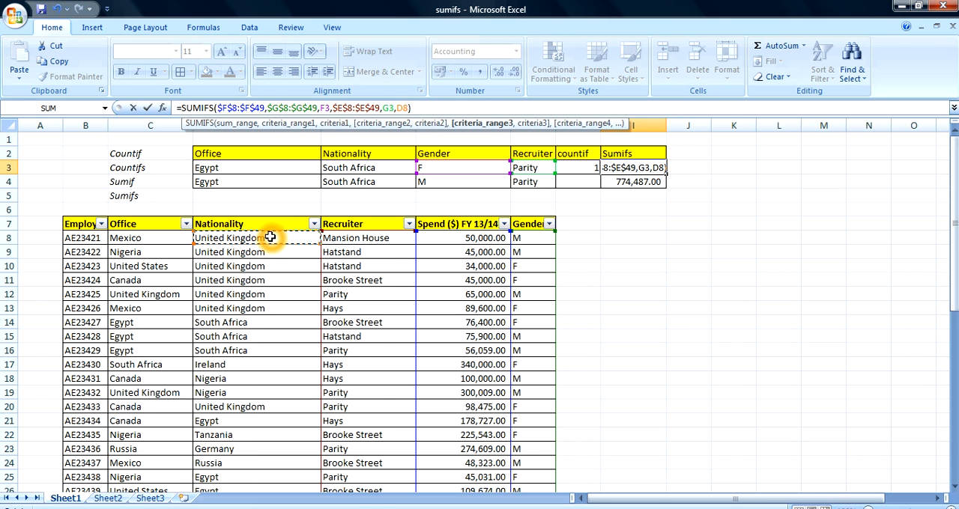
{"action": "key", "text": "ctrl+shift+Down"}
{"action": "key", "text": "F4"}
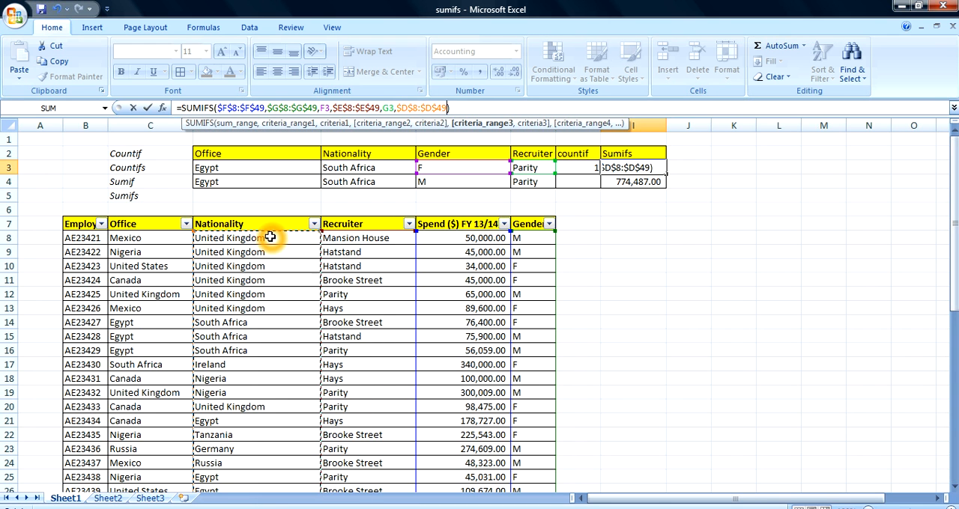
{"action": "type", "text": ","}
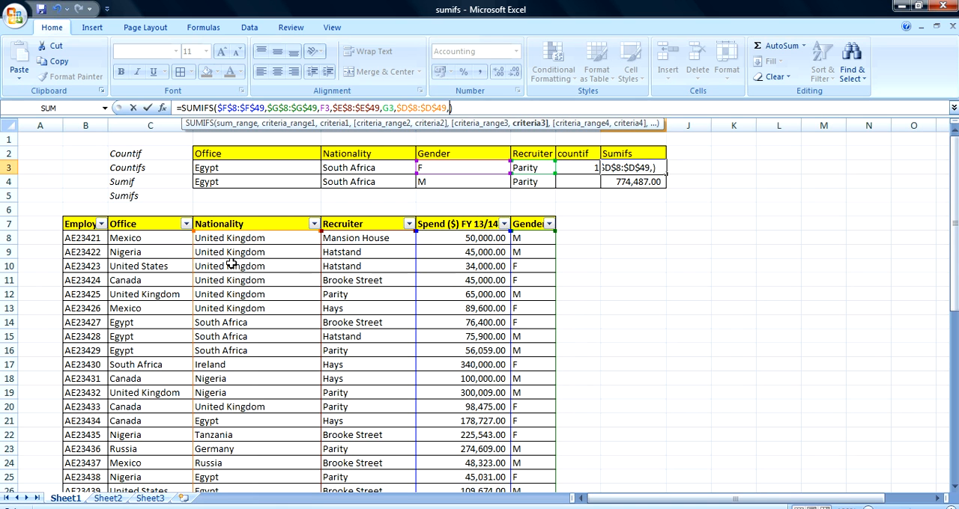
{"action": "left_click", "coordinate": [340, 166]}
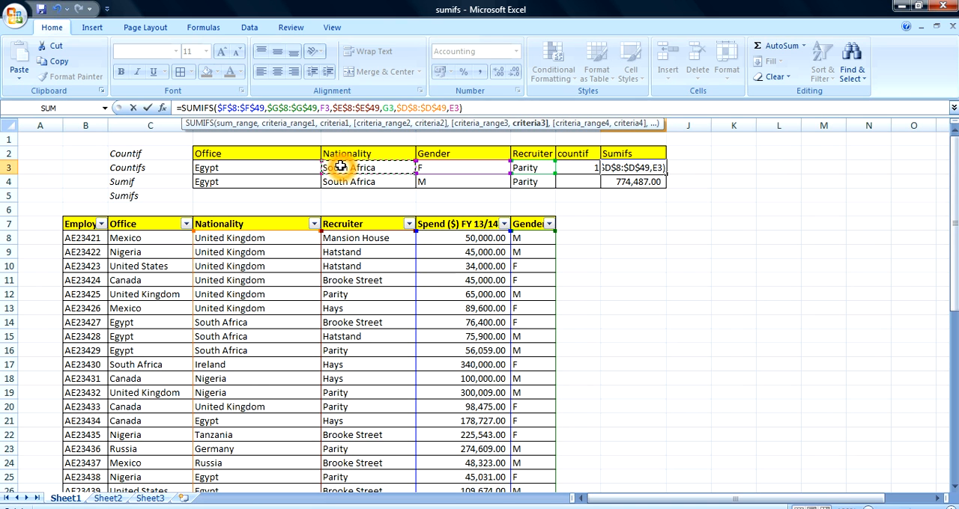
{"action": "key", "text": "Return"}
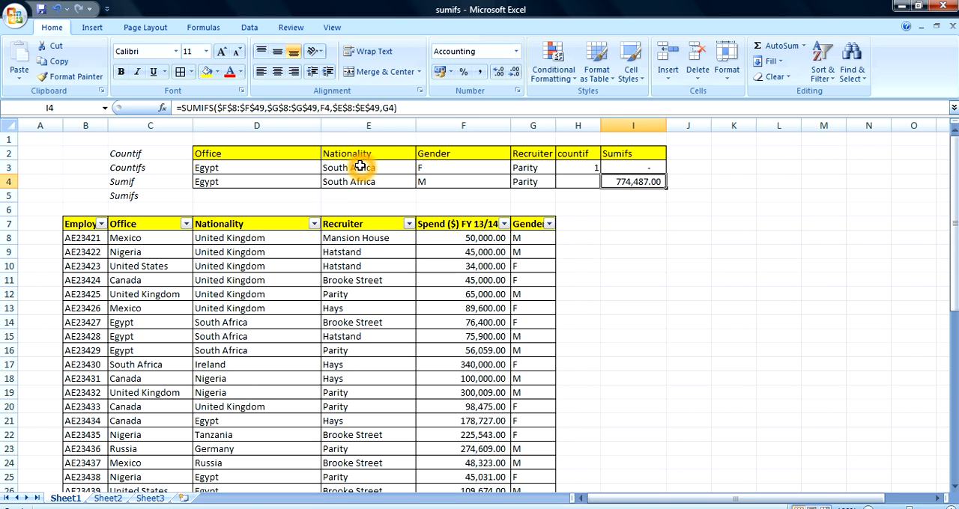
- Fill the three-condition SUMIFS formula from I3 down to I4
{"action": "left_click", "coordinate": [359, 166]}
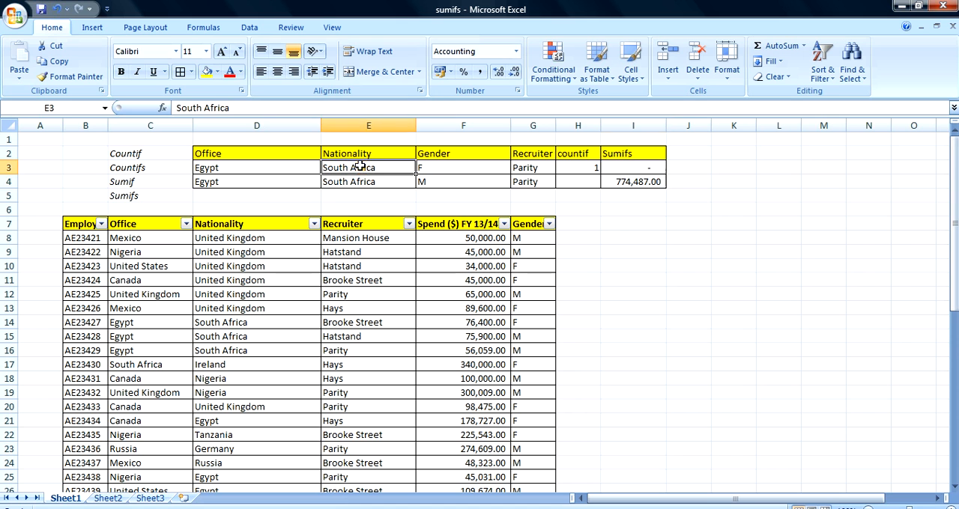
{"action": "left_click", "coordinate": [617, 169]}
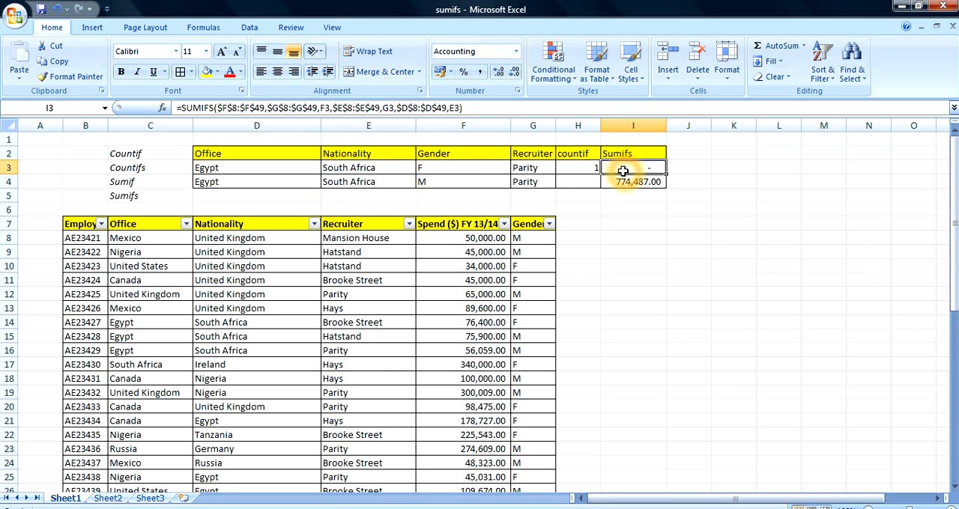
{"action": "left_click_drag", "start_coordinate": [666, 173], "coordinate": [664, 183]}
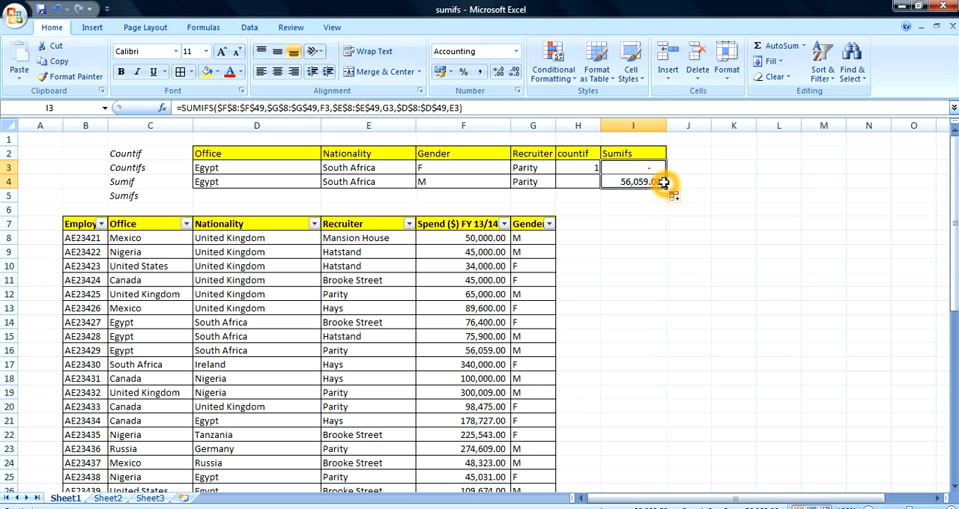
{"action": "left_click", "coordinate": [645, 224]}
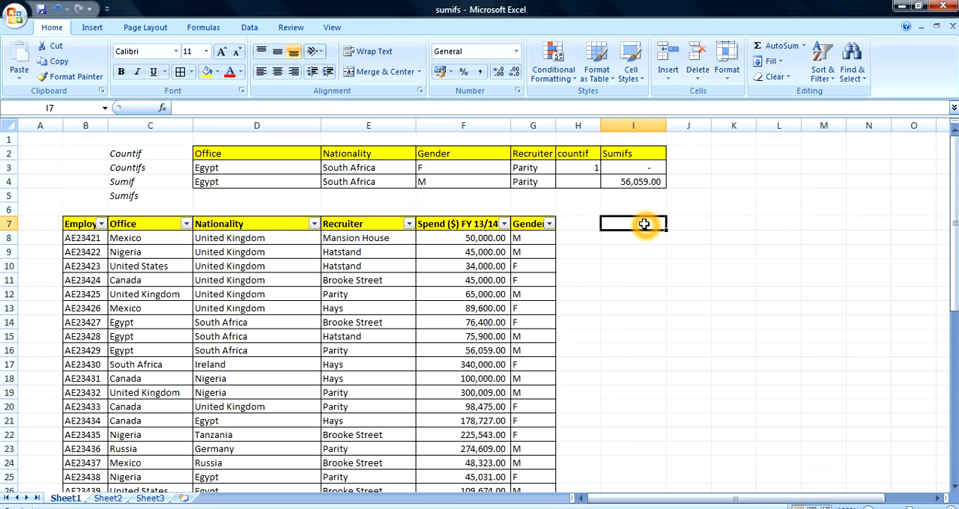
{"action": "left_click", "coordinate": [505, 225]}
{"action": "left_click", "coordinate": [550, 225]}
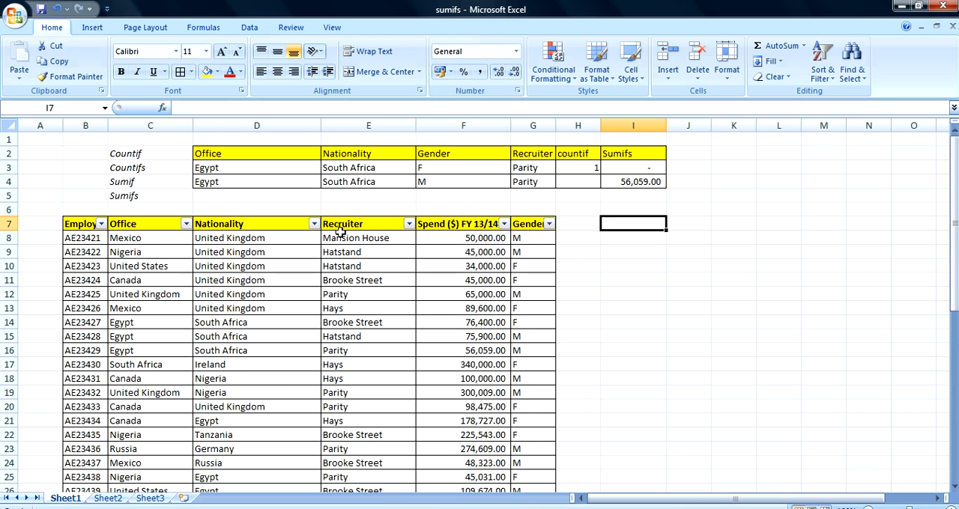